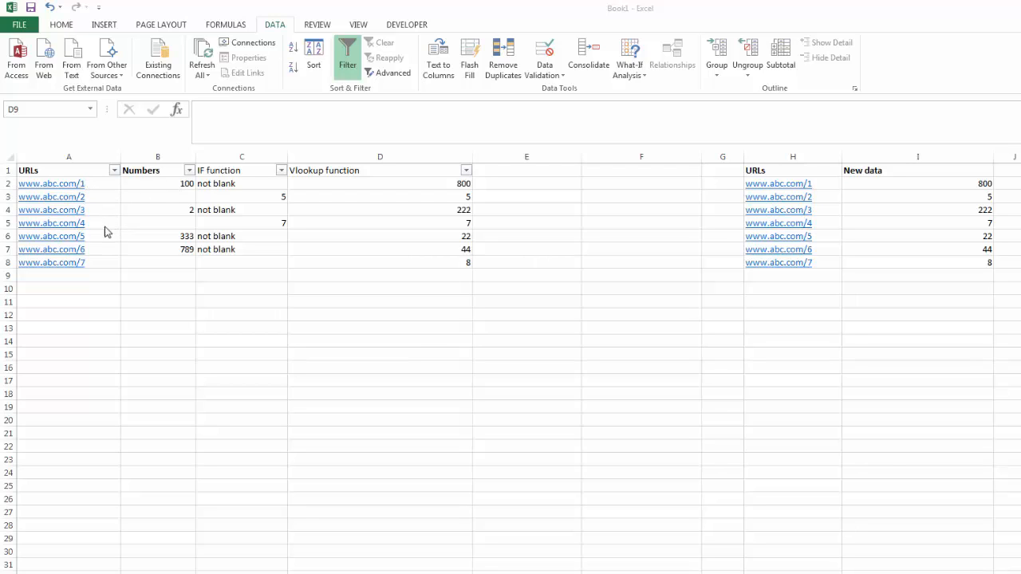
- Examine the blank cells B3, B5 and B8 in the Numbers column
{"action": "left_click", "coordinate": [156, 198]}
{"action": "left_click", "coordinate": [157, 197]}
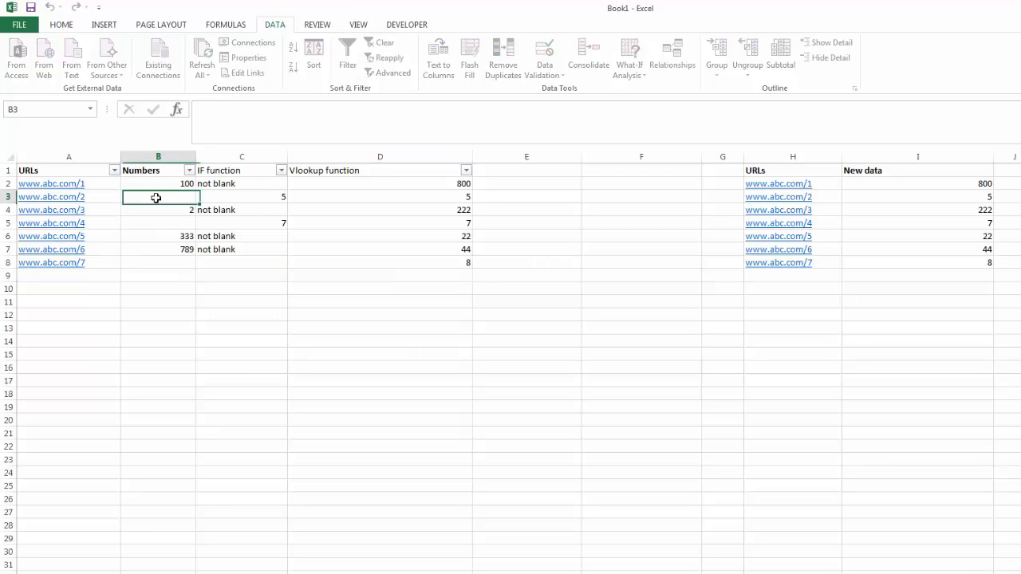
{"action": "left_click", "coordinate": [157, 223]}
{"action": "left_click", "coordinate": [162, 263]}
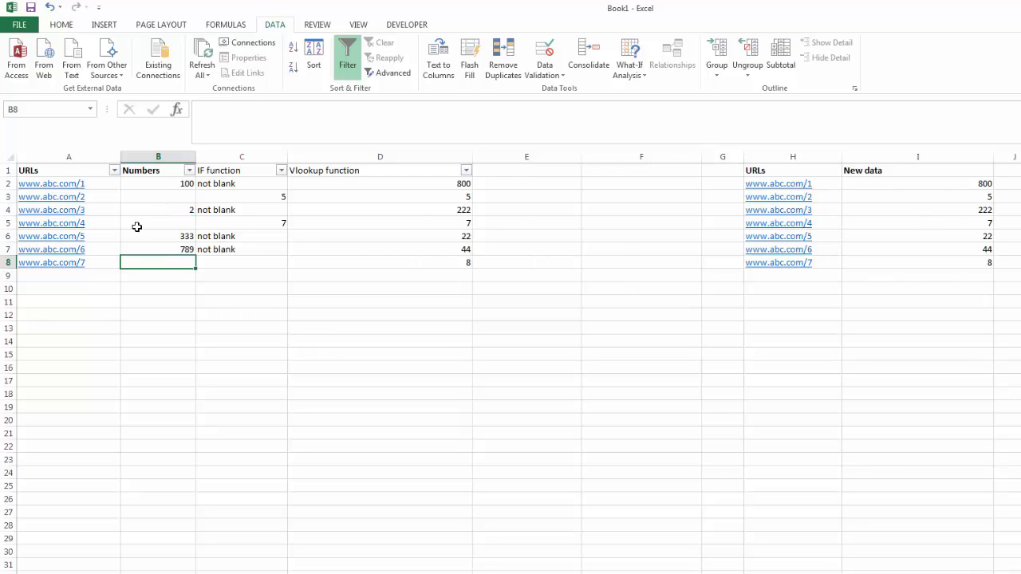
{"action": "left_click", "coordinate": [182, 193]}
{"action": "left_click", "coordinate": [180, 223]}
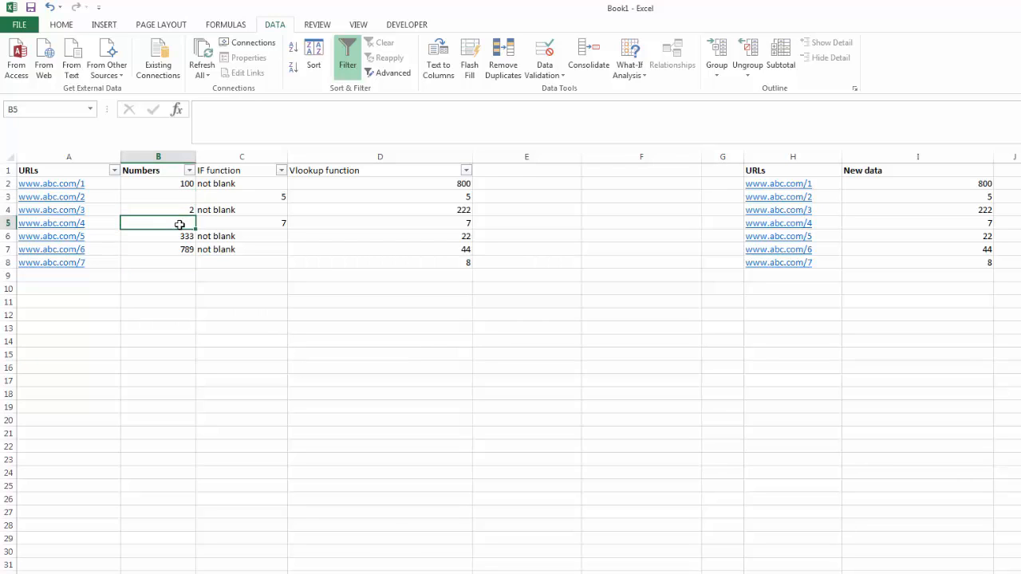
{"action": "left_click", "coordinate": [179, 260]}
{"action": "left_click", "coordinate": [182, 197]}
{"action": "left_click", "coordinate": [182, 224]}
{"action": "left_click", "coordinate": [180, 261]}
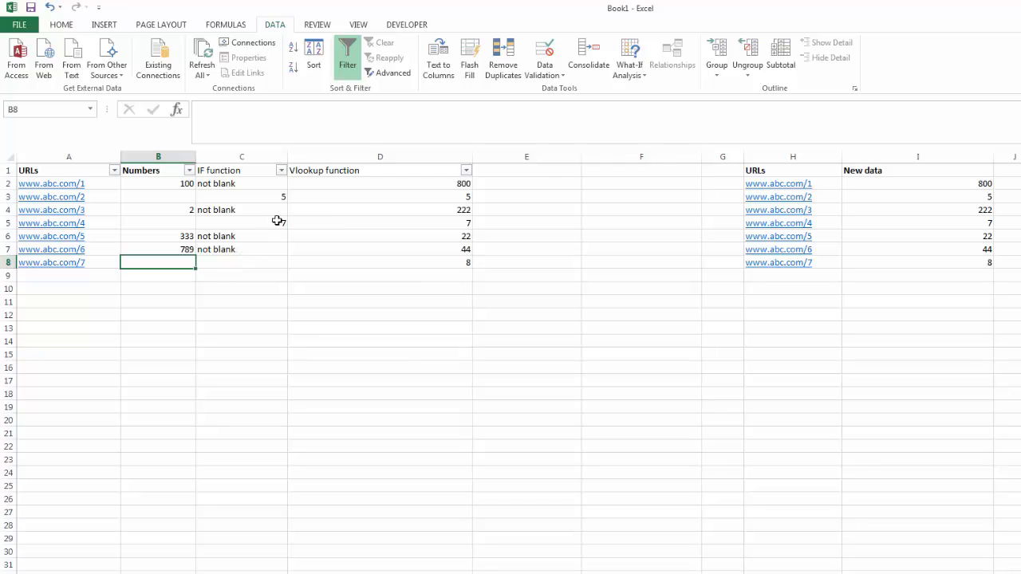
- Examine the IF formulas in C2 and C3 against the Numbers and Vlookup function cells they refer to
{"action": "left_click", "coordinate": [239, 174]}
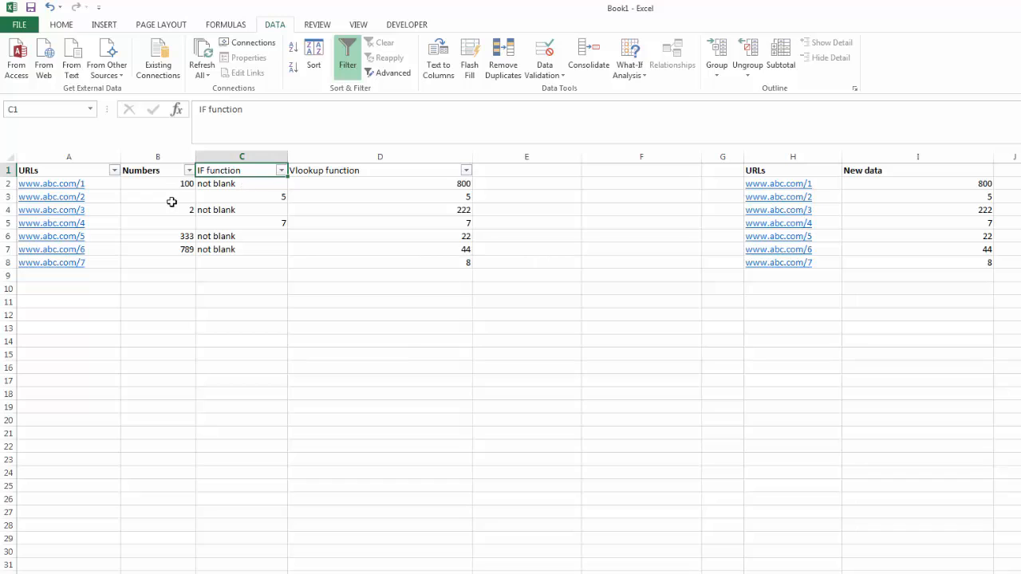
{"action": "left_click", "coordinate": [244, 195]}
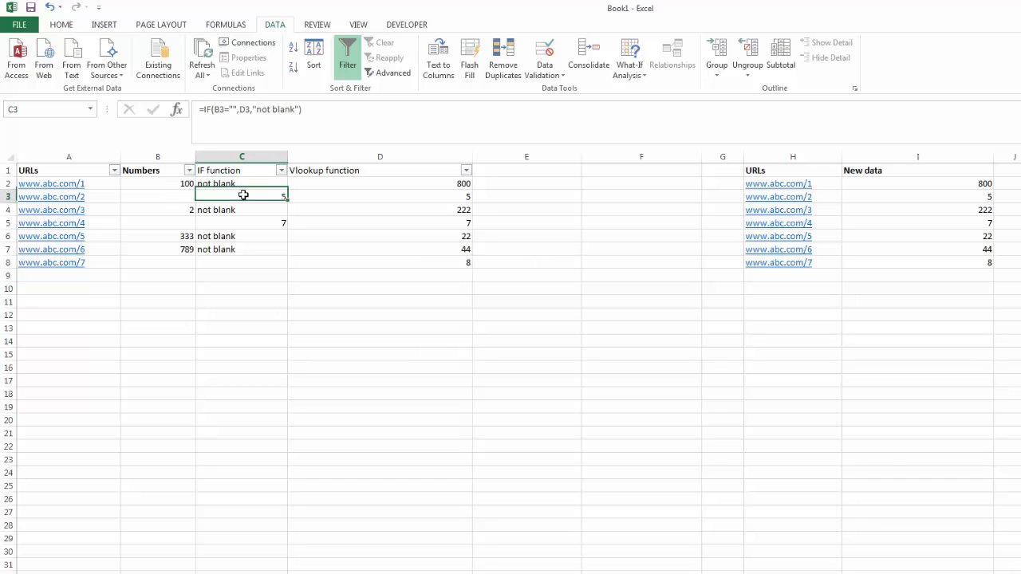
{"action": "left_click", "coordinate": [167, 198]}
{"action": "left_click", "coordinate": [237, 186]}
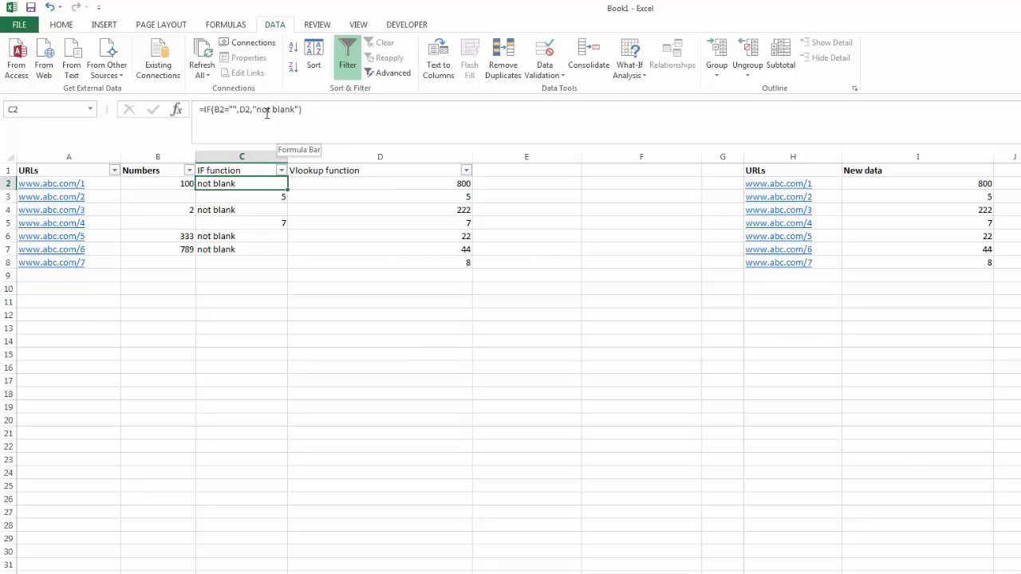
{"action": "left_click", "coordinate": [313, 199]}
{"action": "left_click", "coordinate": [246, 184]}
{"action": "left_click", "coordinate": [151, 185]}
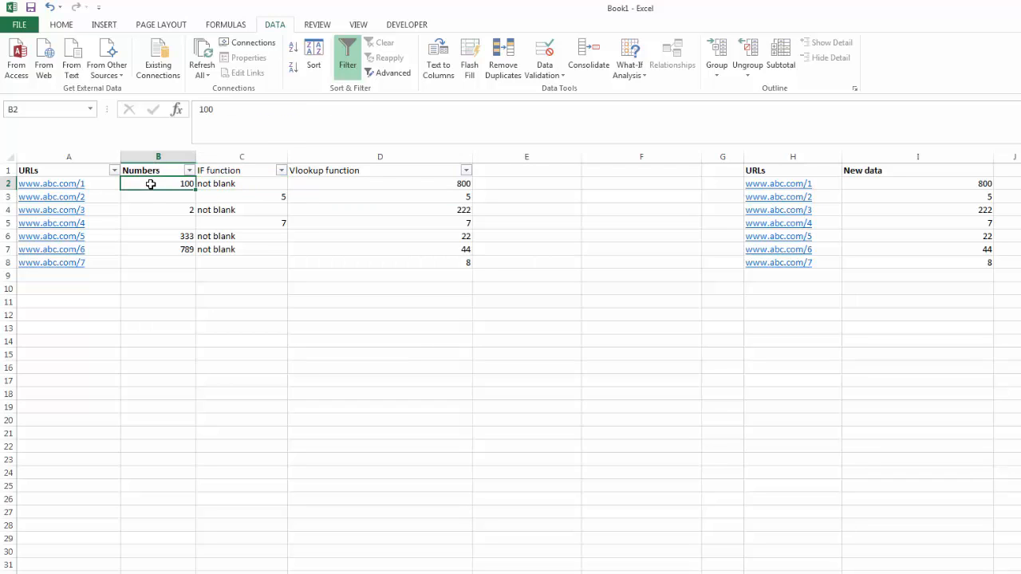
{"action": "left_click", "coordinate": [243, 185]}
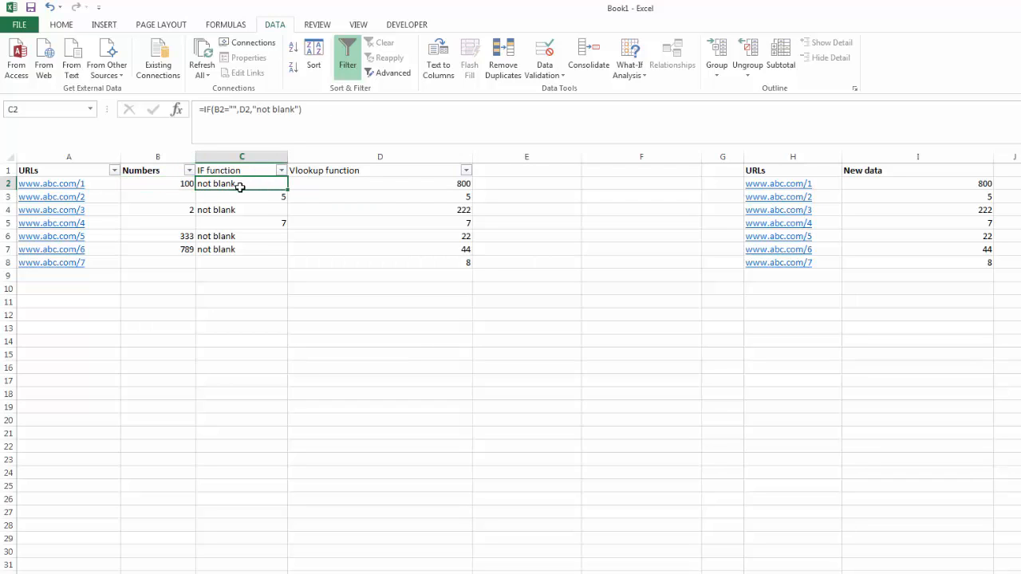
{"action": "left_click", "coordinate": [184, 201]}
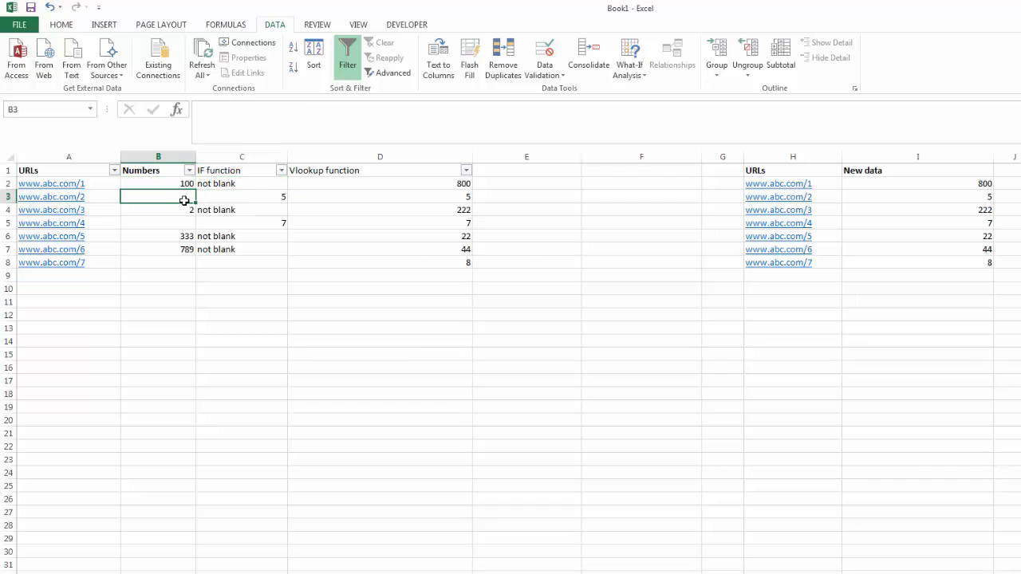
{"action": "left_click", "coordinate": [252, 198]}
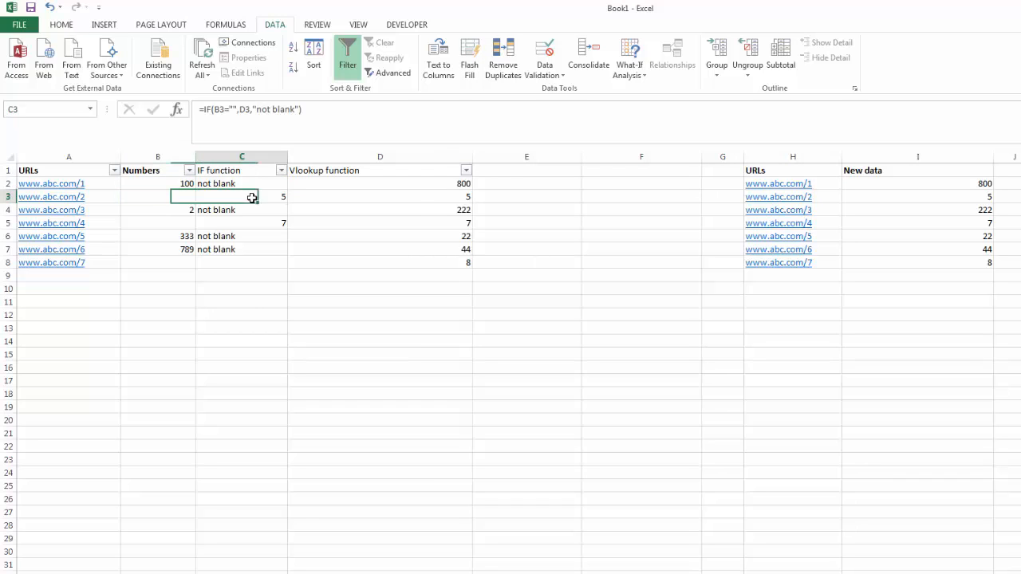
{"action": "left_click", "coordinate": [383, 199]}
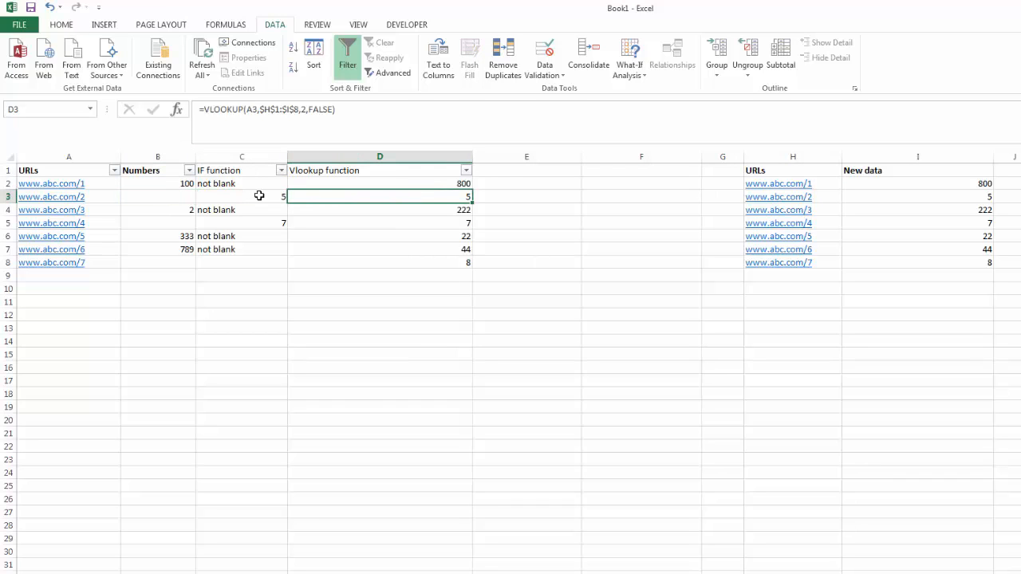
{"action": "left_click", "coordinate": [260, 196]}
- Inspect the VLOOKUP formula in D2 and its referenced ranges, and compare rows 2 and 3 with the Numbers column
{"action": "left_click", "coordinate": [338, 182]}
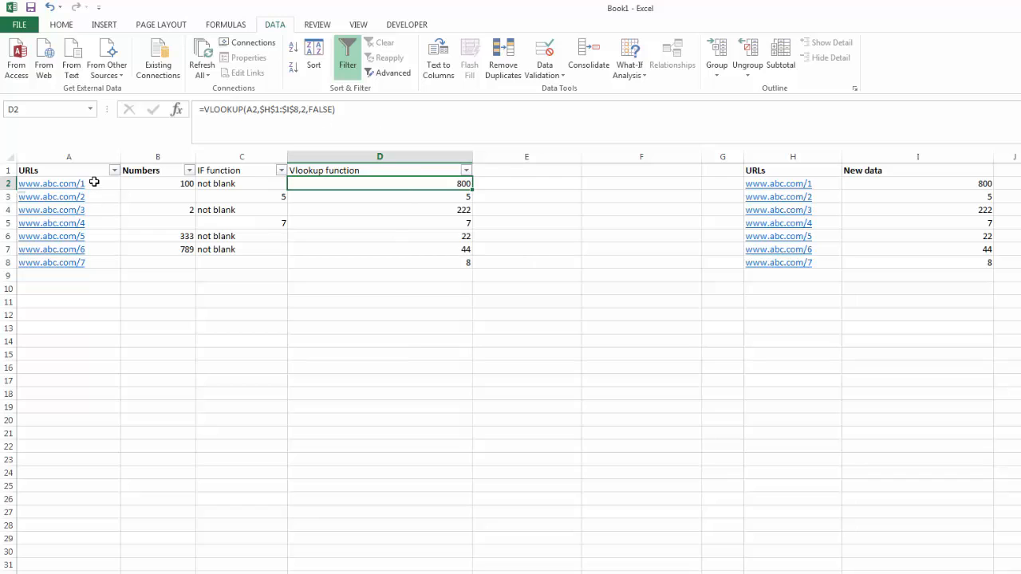
{"action": "double_click", "coordinate": [328, 181]}
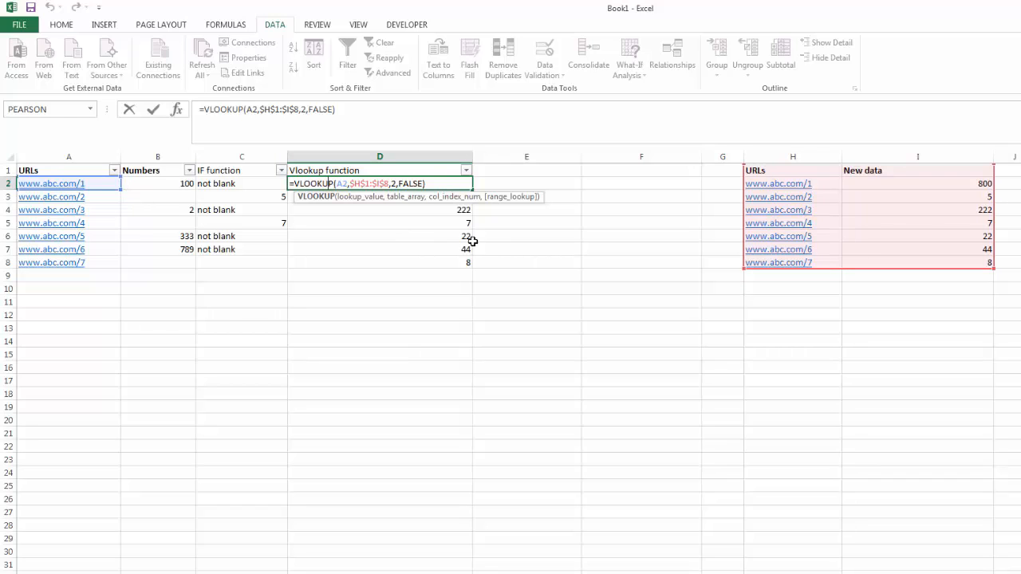
{"action": "key", "text": "ctrl+Return"}
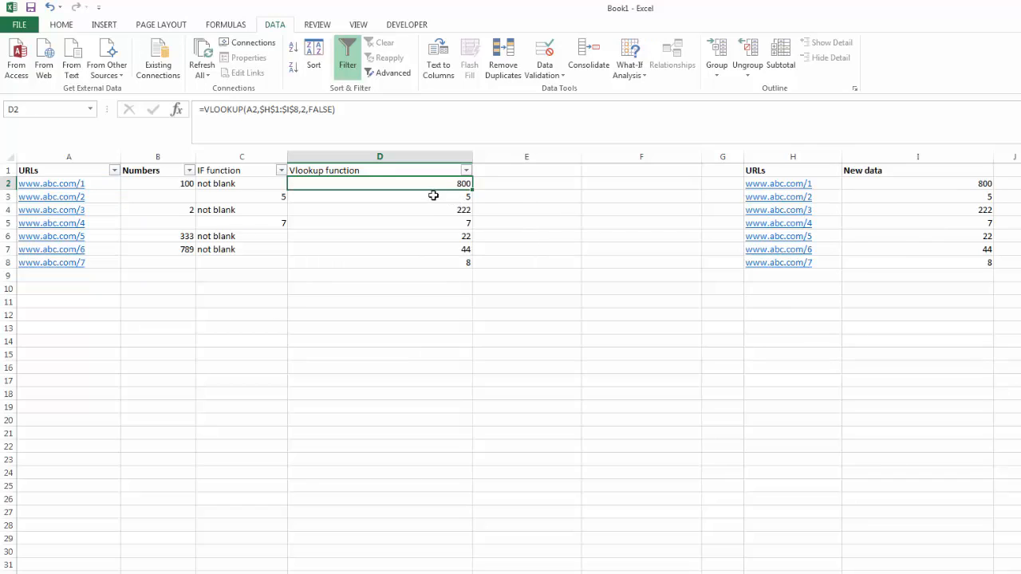
{"action": "left_click", "coordinate": [164, 183]}
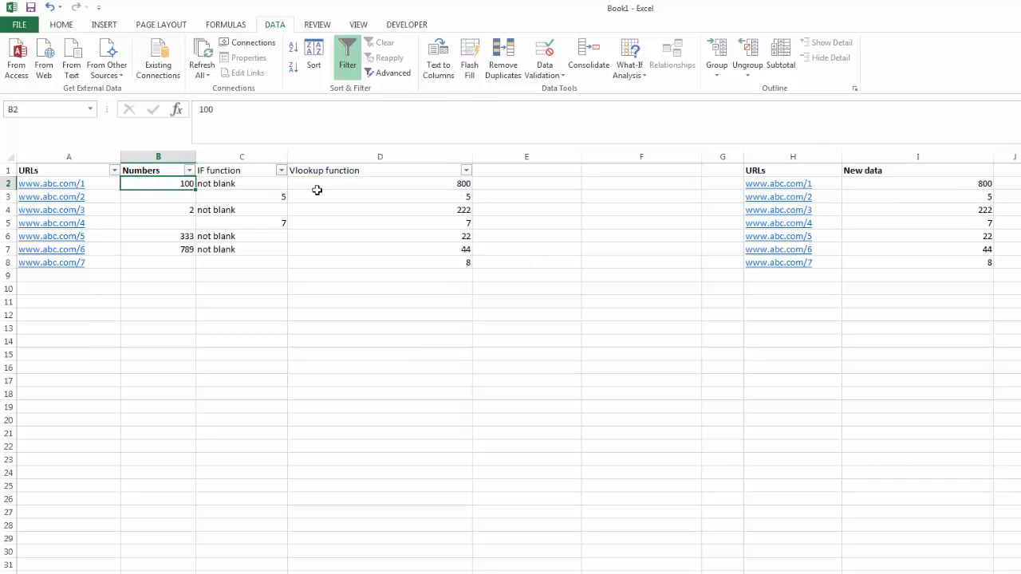
{"action": "left_click", "coordinate": [461, 198]}
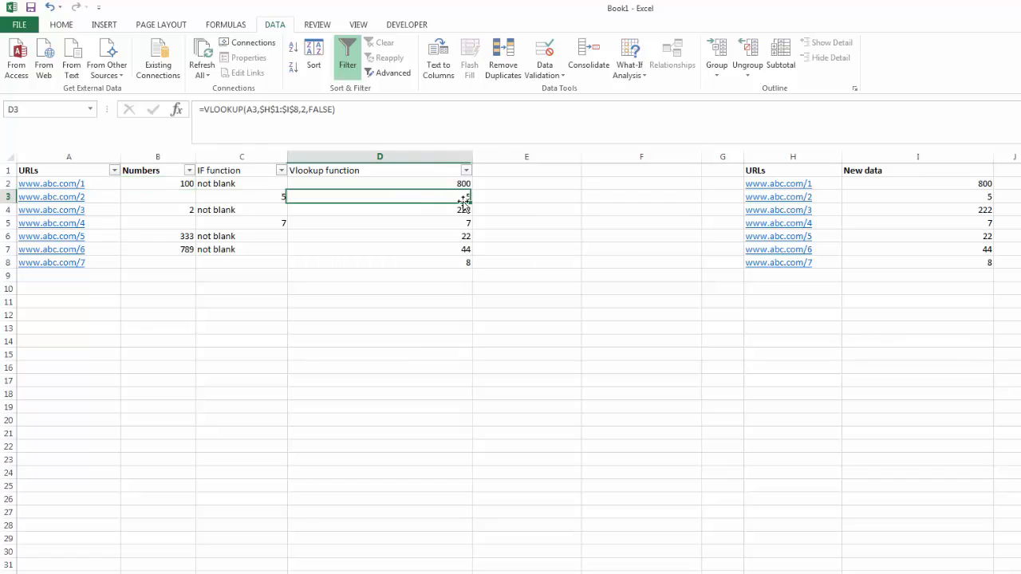
{"action": "left_click", "coordinate": [148, 201]}
- Fill the IF formula from C7 down into C8 and check it against the lookup value in D8
{"action": "left_click", "coordinate": [242, 169]}
{"action": "left_click", "coordinate": [249, 196]}
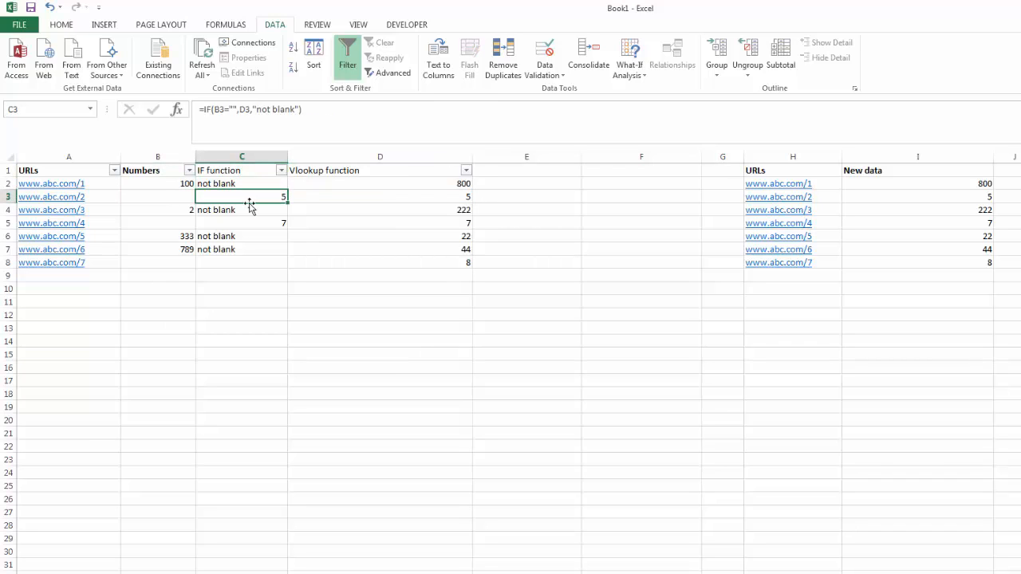
{"action": "left_click", "coordinate": [251, 222]}
{"action": "left_click", "coordinate": [254, 248]}
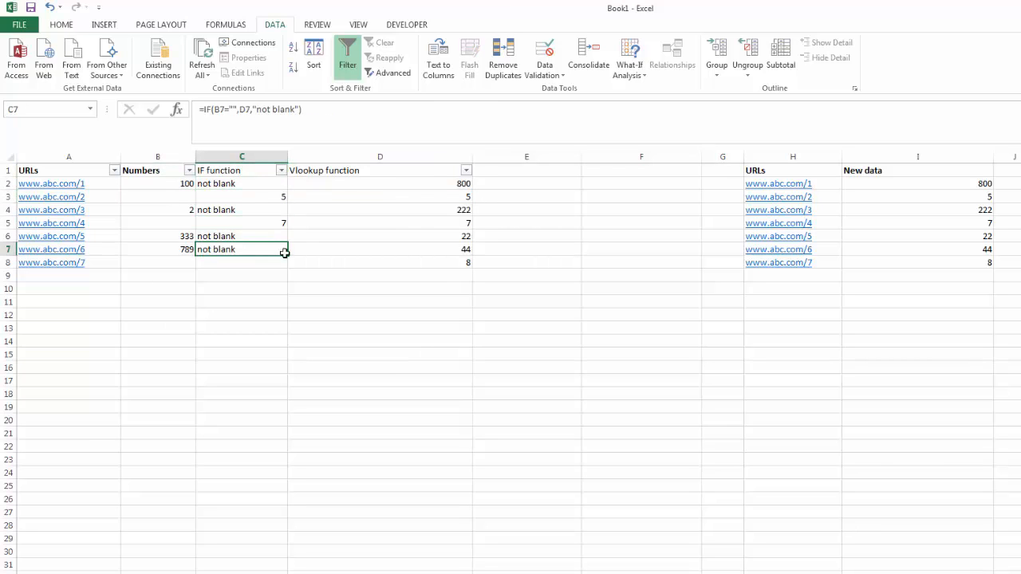
{"action": "left_click_drag", "start_coordinate": [287, 260], "coordinate": [285, 271]}
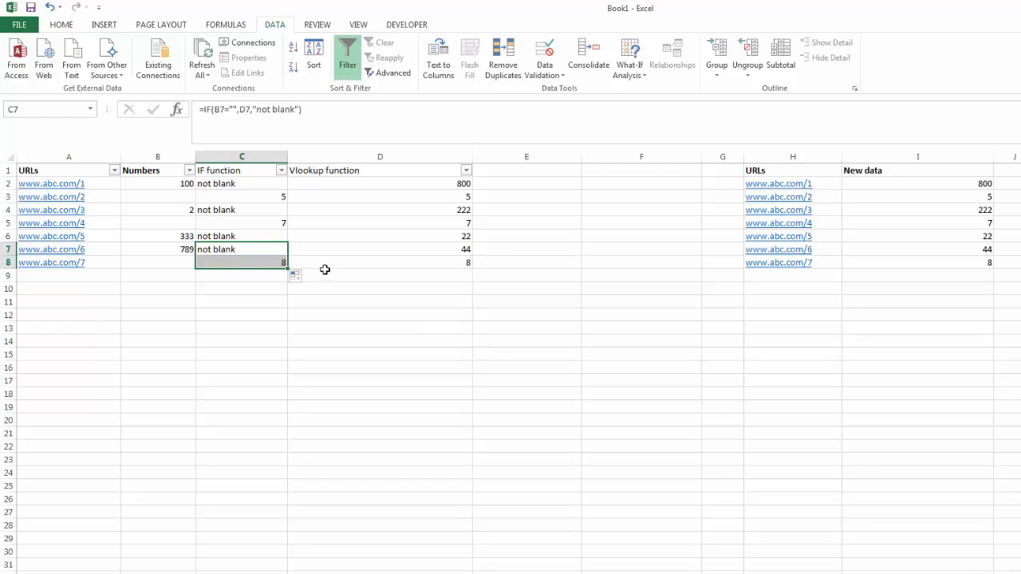
{"action": "left_click", "coordinate": [325, 268]}
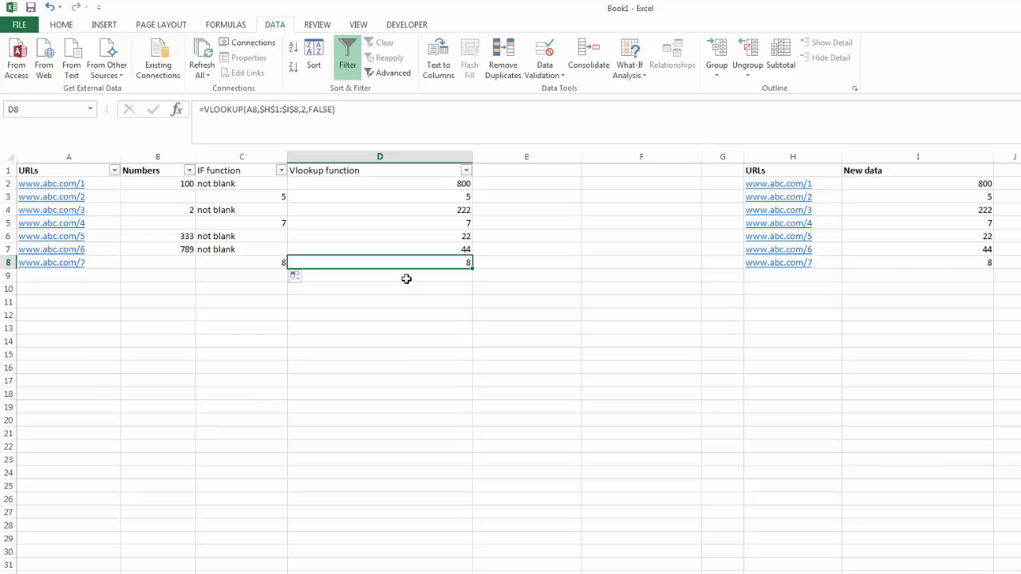
{"action": "left_click", "coordinate": [240, 262]}
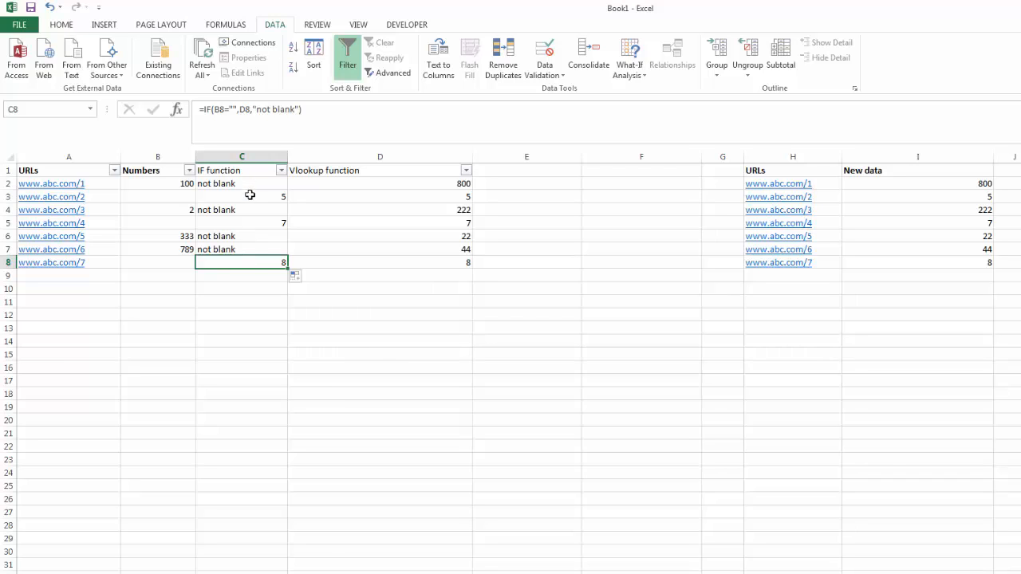
- Filter the IF function column to exclude the "not blank" entries, leaving only rows whose Numbers cell is empty
{"action": "left_click", "coordinate": [165, 197]}
{"action": "left_click", "coordinate": [170, 220]}
{"action": "left_click", "coordinate": [173, 270]}
{"action": "left_click", "coordinate": [175, 261]}
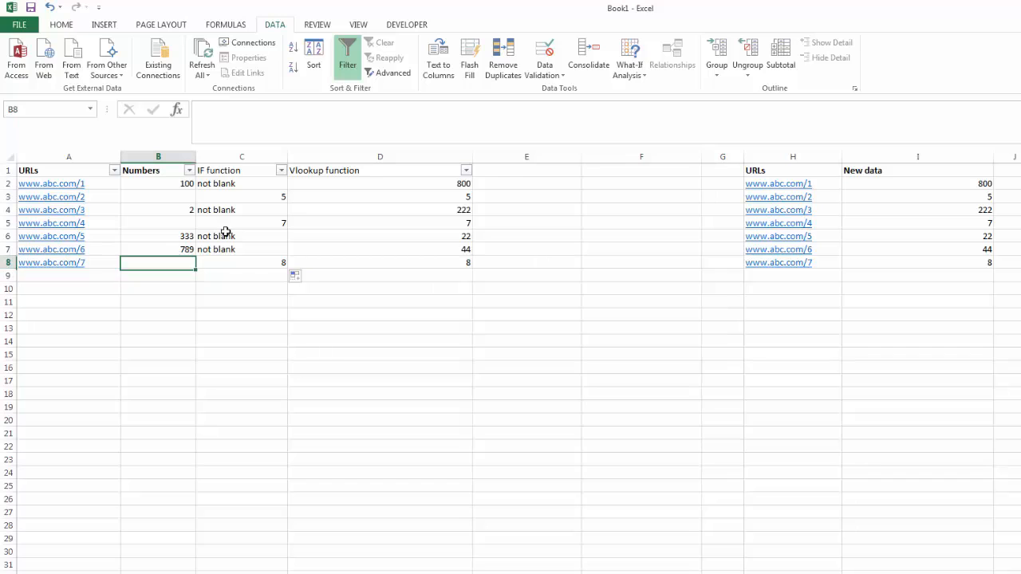
{"action": "left_click", "coordinate": [280, 171]}
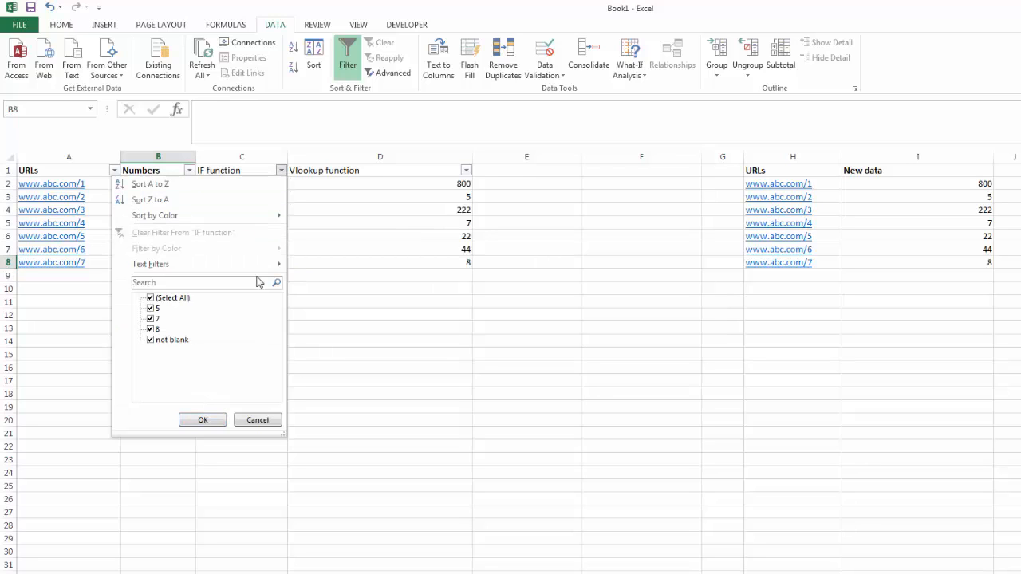
{"action": "left_click", "coordinate": [163, 340]}
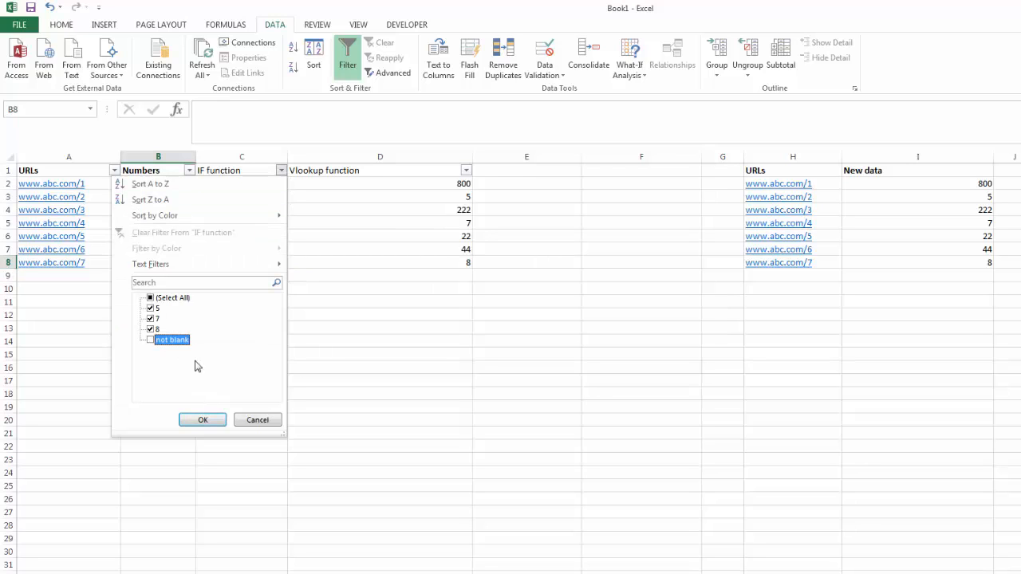
{"action": "left_click", "coordinate": [205, 419]}
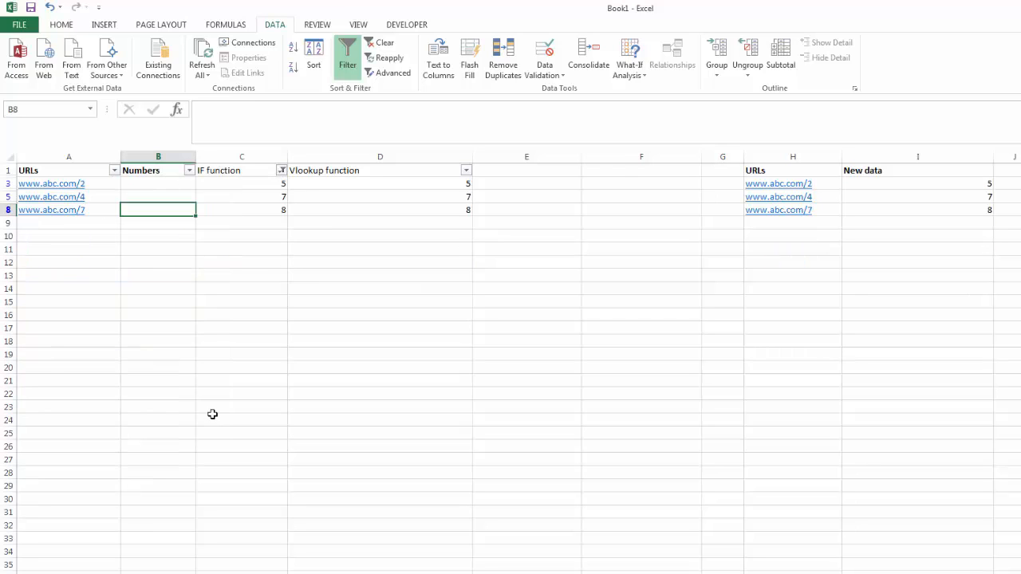
- Try to paste the filtered IF function results as values into the Numbers column from B3, and undo the paste
{"action": "left_click", "coordinate": [298, 288]}
{"action": "left_click_drag", "start_coordinate": [265, 183], "coordinate": [266, 205]}
{"action": "left_click", "coordinate": [160, 185]}
{"action": "right_click", "coordinate": [164, 187]}
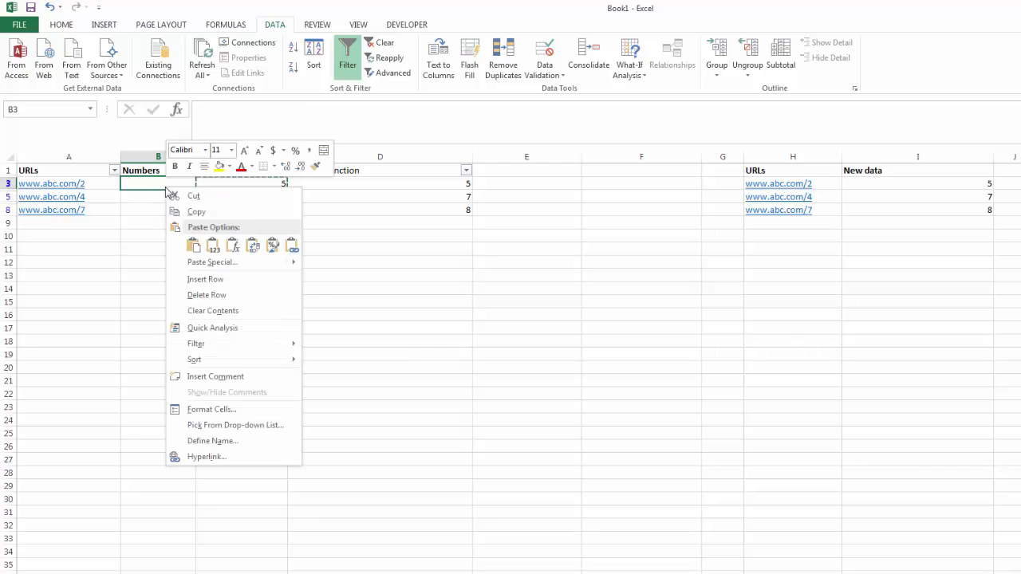
{"action": "left_click", "coordinate": [213, 249]}
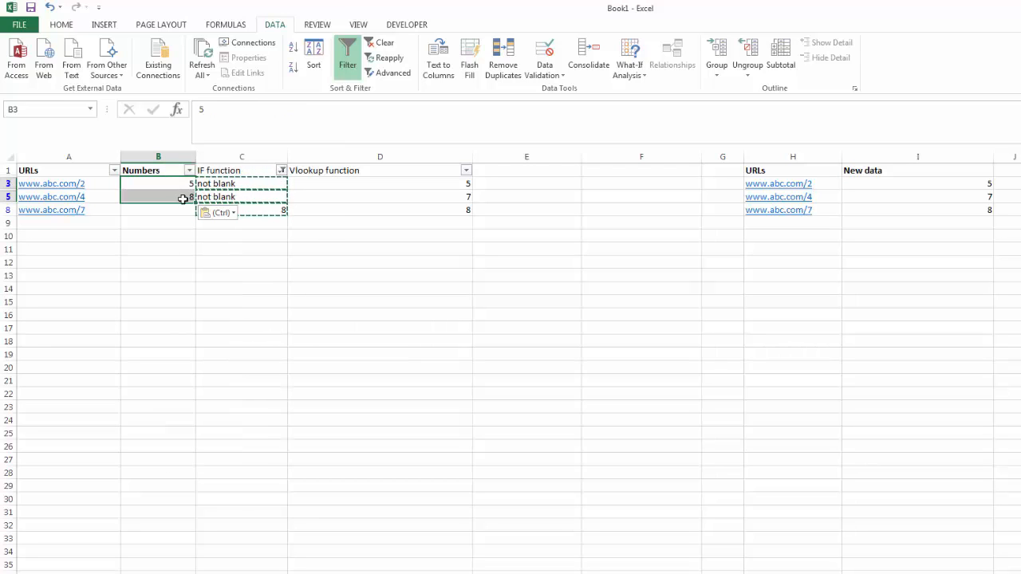
{"action": "key", "text": "Delete"}
{"action": "left_click", "coordinate": [229, 263]}
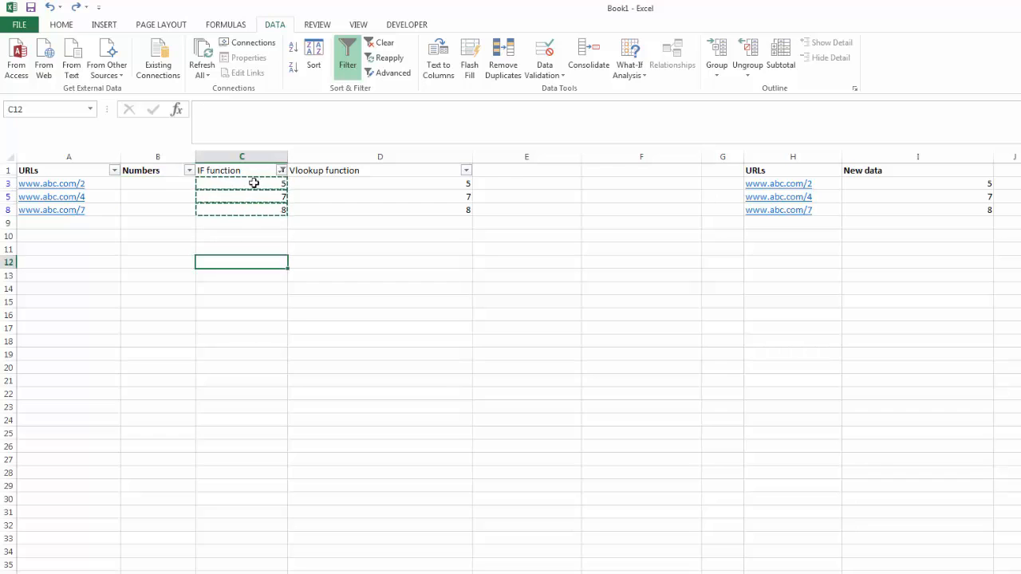
- Clear the filter on the IF function column, and filter it again to exclude "not blank"
{"action": "left_click", "coordinate": [282, 170]}
{"action": "left_click", "coordinate": [269, 232]}
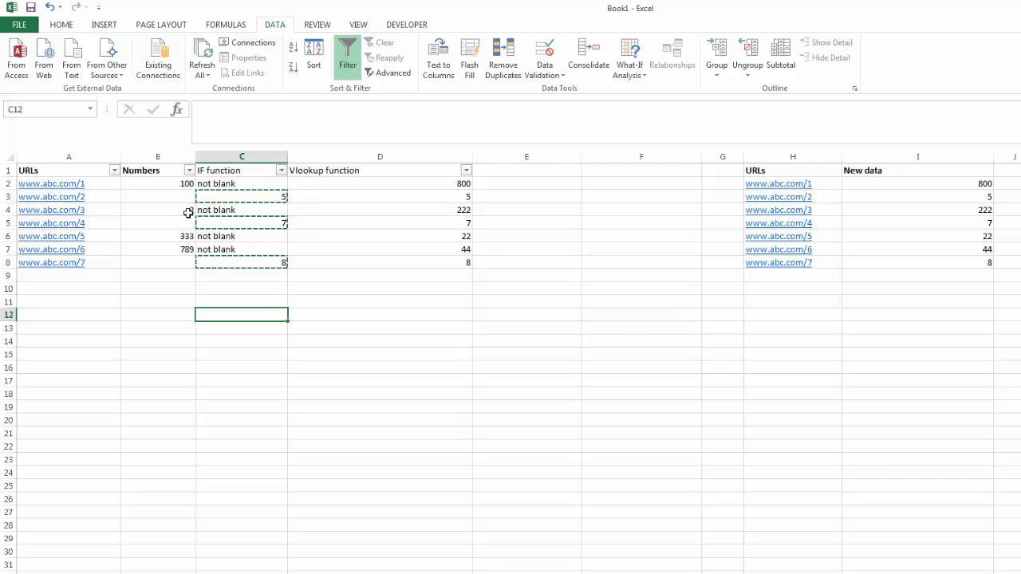
{"action": "left_click", "coordinate": [281, 170]}
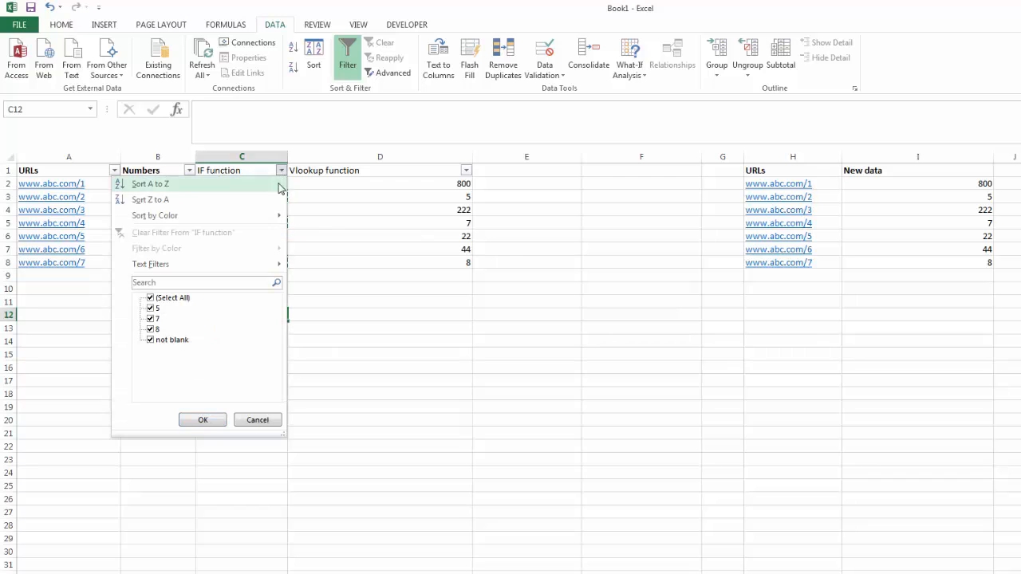
{"action": "mouse_move", "coordinate": [268, 271]}
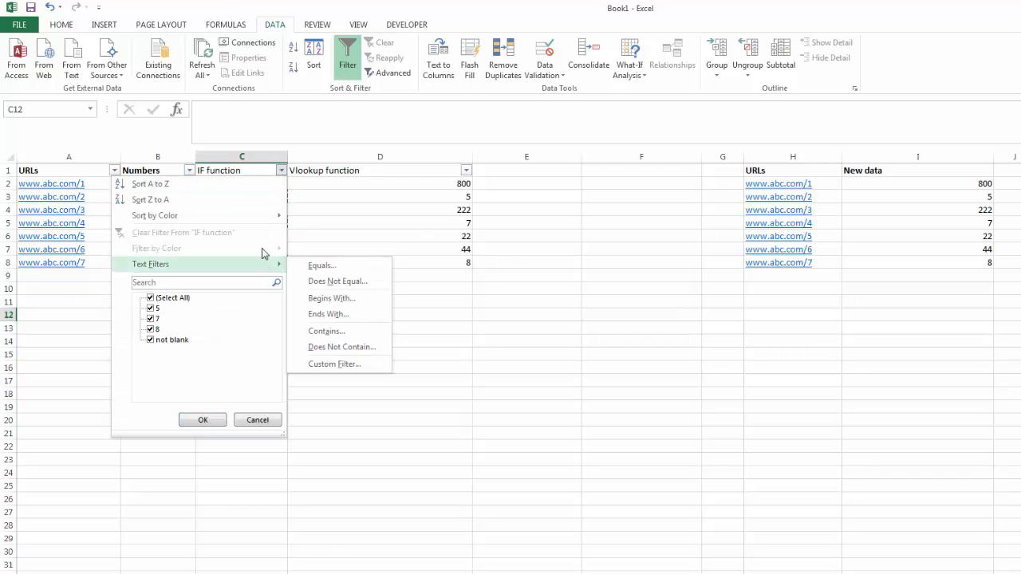
{"action": "left_click", "coordinate": [150, 340]}
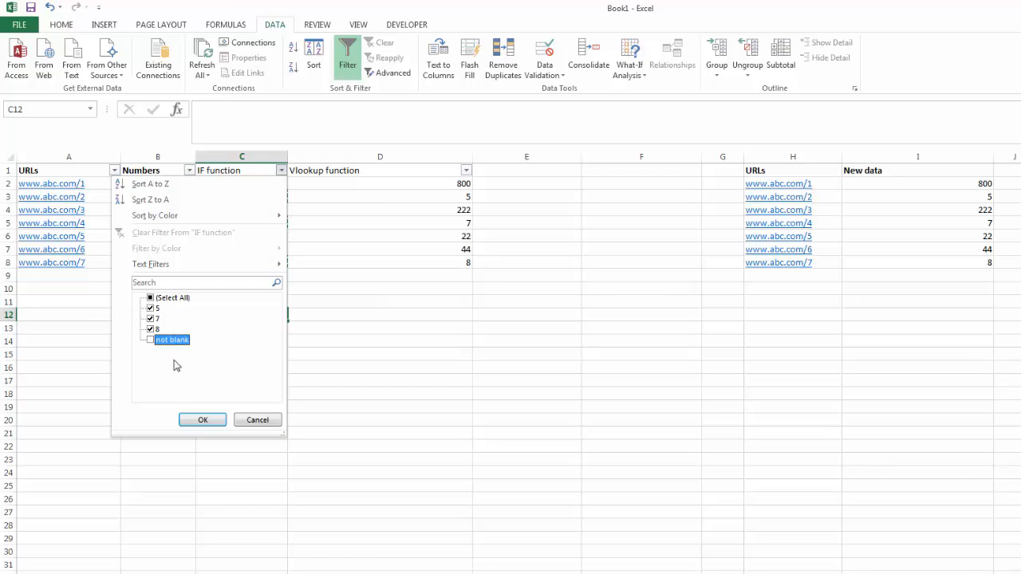
{"action": "left_click", "coordinate": [201, 420]}
- Select the filtered IF function results in C3:C8 and try copying them without the hidden rows
{"action": "left_click", "coordinate": [250, 184]}
{"action": "left_click_drag", "start_coordinate": [252, 182], "coordinate": [252, 195]}
{"action": "key", "text": "ctrl+v"}
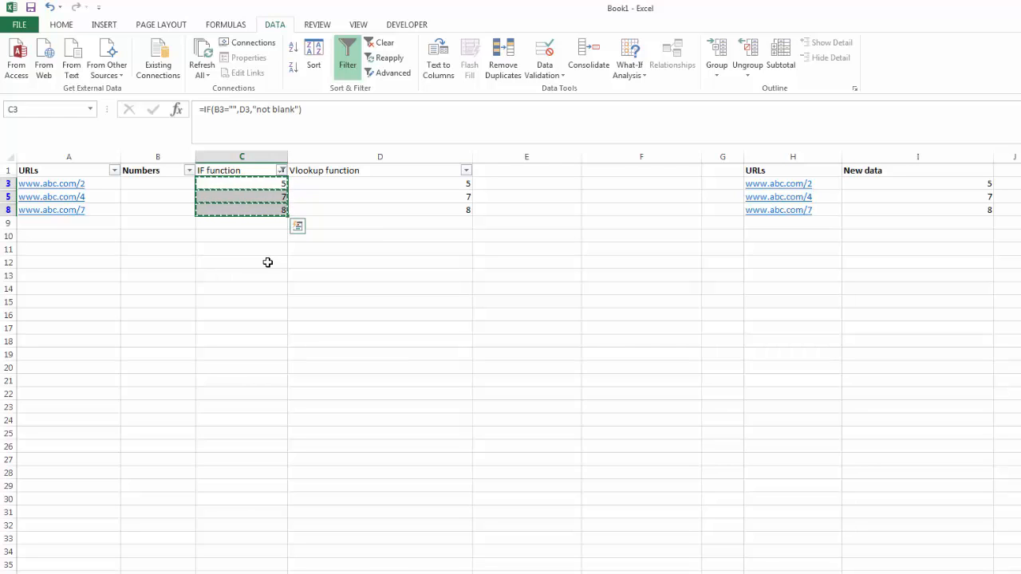
{"action": "key", "text": "alt"}
{"action": "key", "text": "alt"}
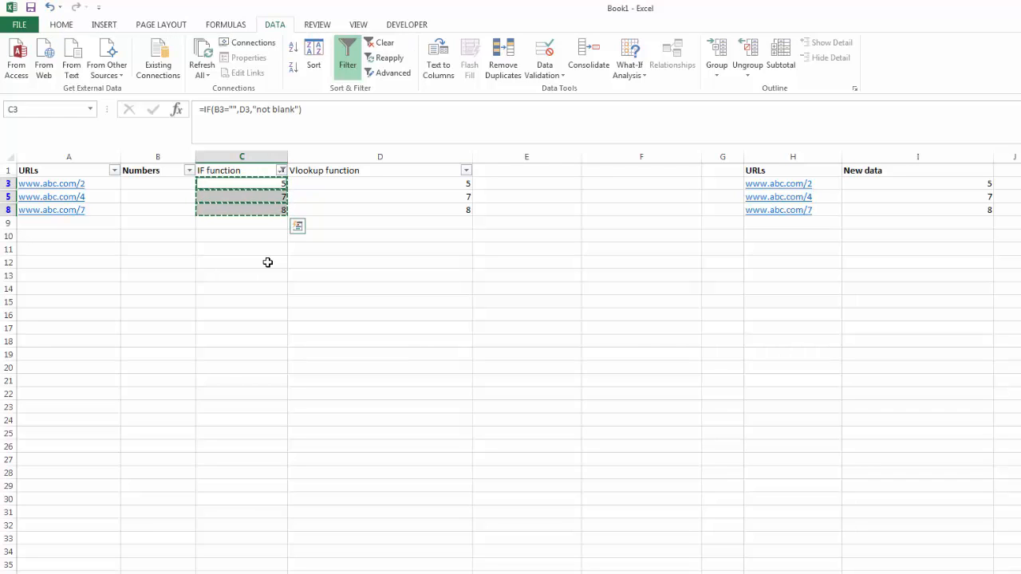
{"action": "left_click", "coordinate": [269, 218]}
{"action": "left_click_drag", "start_coordinate": [266, 182], "coordinate": [265, 205]}
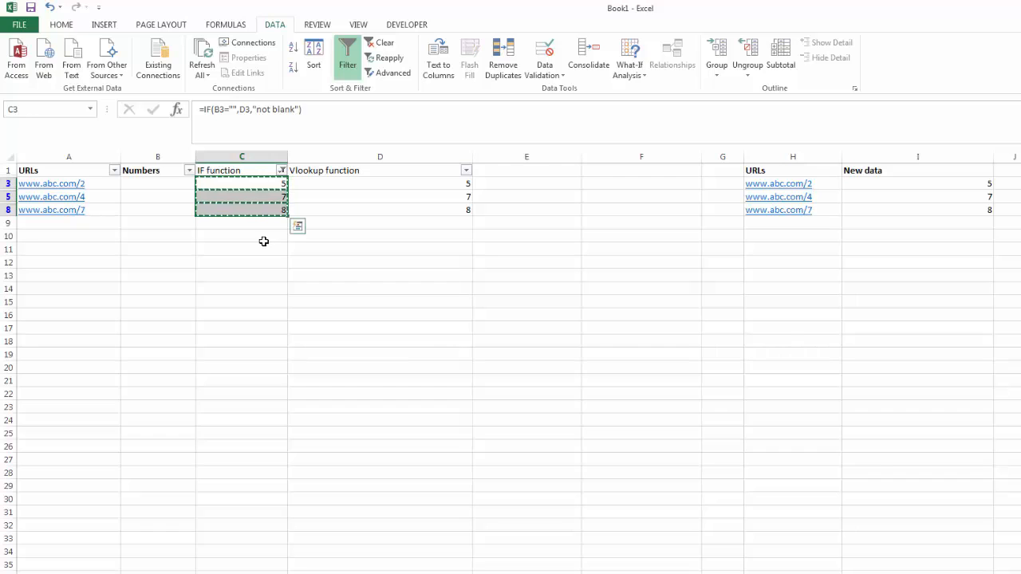
{"action": "left_click", "coordinate": [264, 240]}
{"action": "left_click_drag", "start_coordinate": [269, 182], "coordinate": [272, 203]}
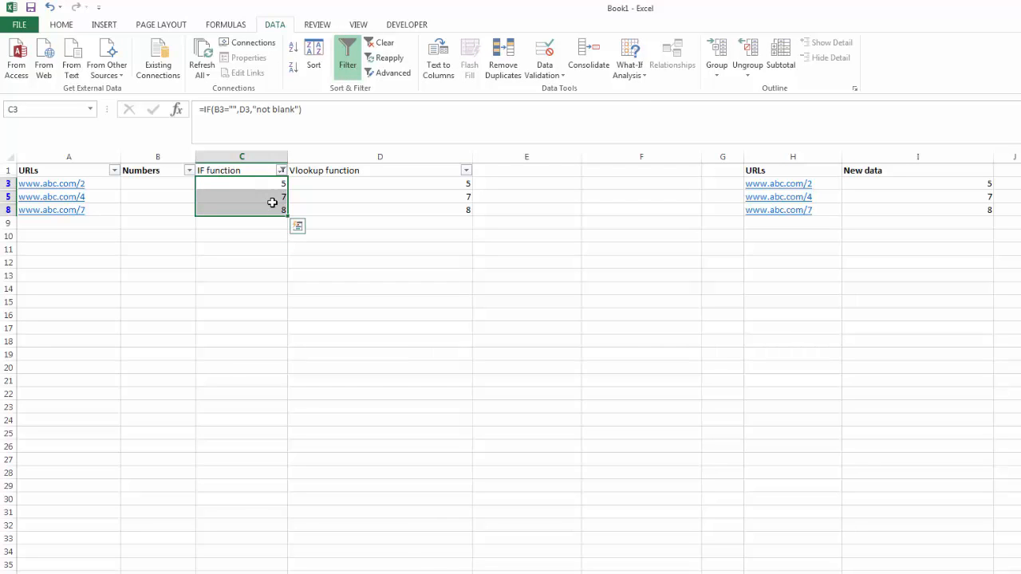
- Restrict the C3:C8 selection to visible cells only and copy it
{"action": "key", "text": "alt+semicolon"}
{"action": "key", "text": "ctrl+c"}
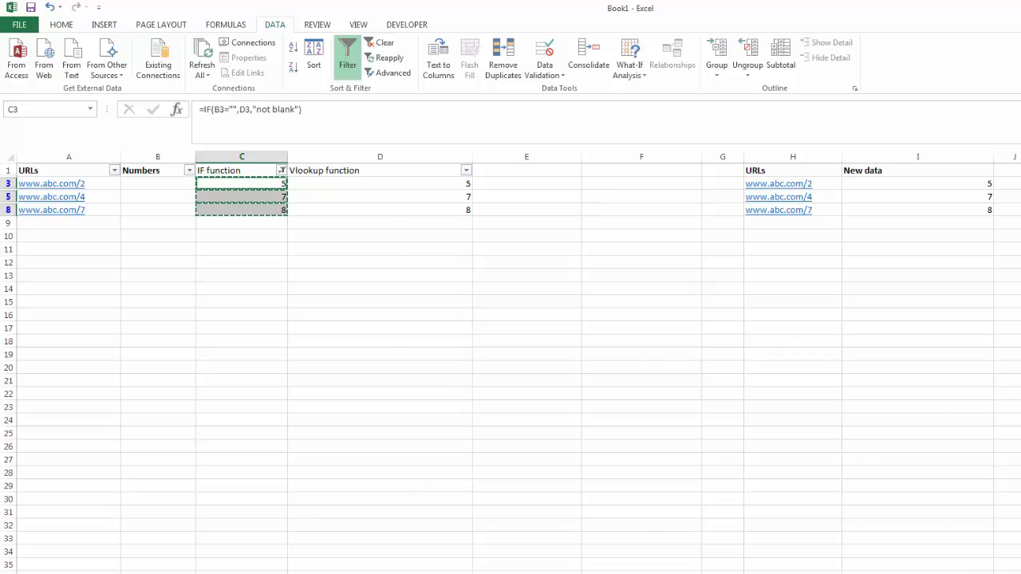
{"action": "key", "text": "ctrl+Page_Down"}
{"action": "key", "text": "ctrl+v"}
{"action": "left_click_drag", "start_coordinate": [63, 156], "coordinate": [130, 195]}
- Enter the note "ALT + ;" in cell C11 below the filtered data
{"action": "left_click", "coordinate": [259, 249]}
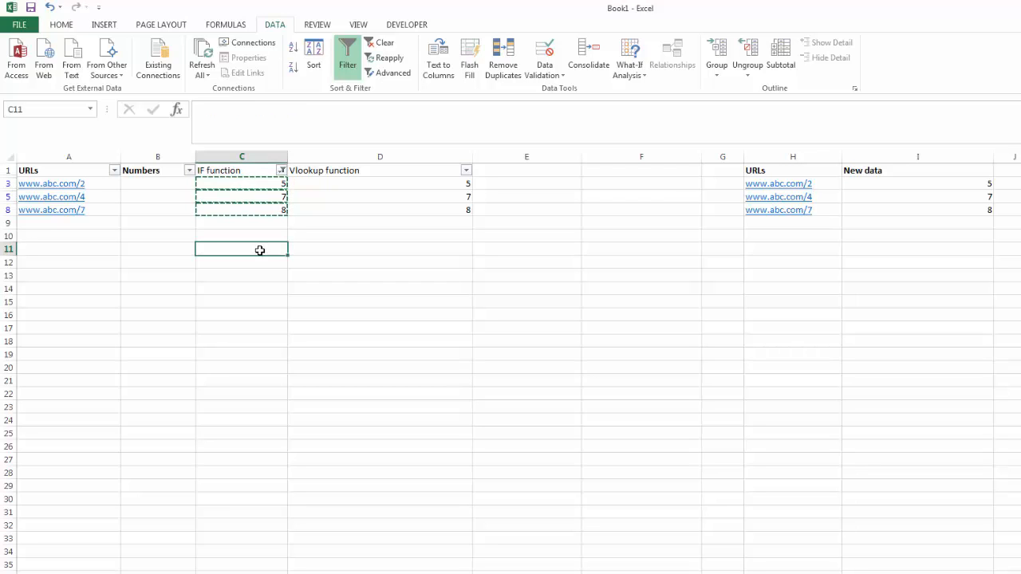
{"action": "type", "text": "ALT"}
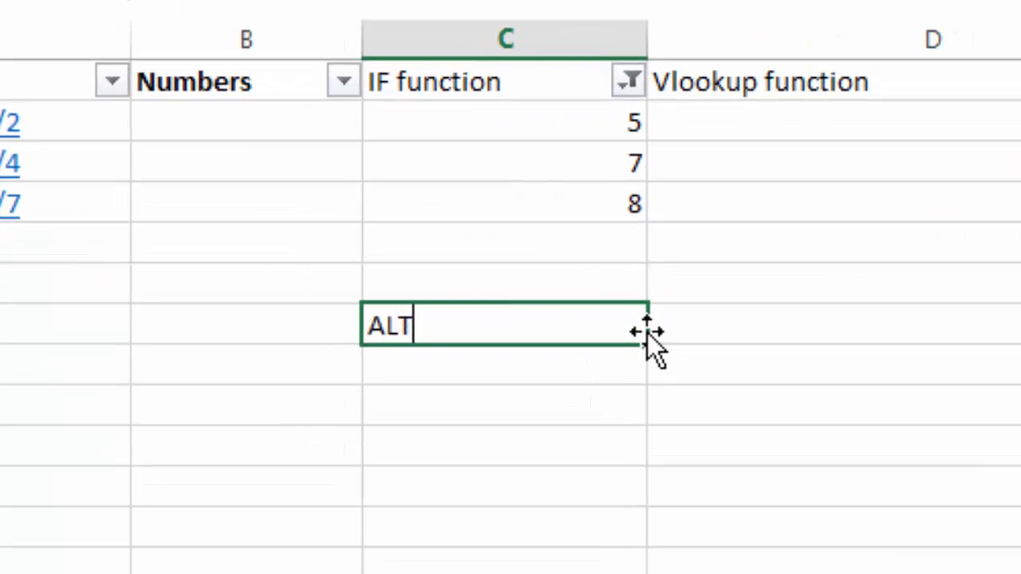
{"action": "type", "text": " + ;"}
{"action": "left_click", "coordinate": [625, 451]}
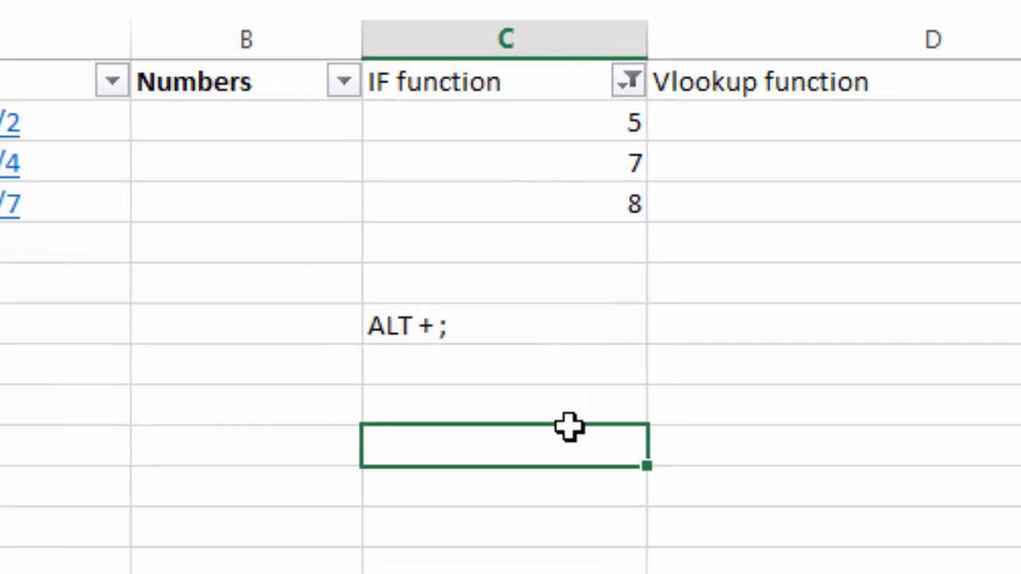
{"action": "left_click", "coordinate": [451, 325]}
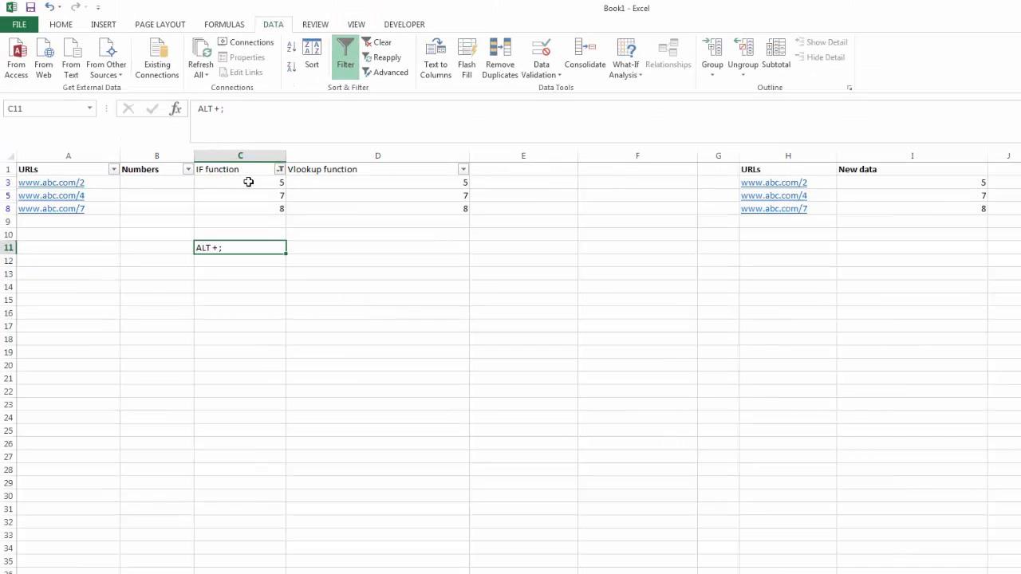
- Select the empty Numbers cells from B3 to B8 and restrict the selection to visible cells only
{"action": "left_click_drag", "start_coordinate": [248, 182], "coordinate": [248, 204]}
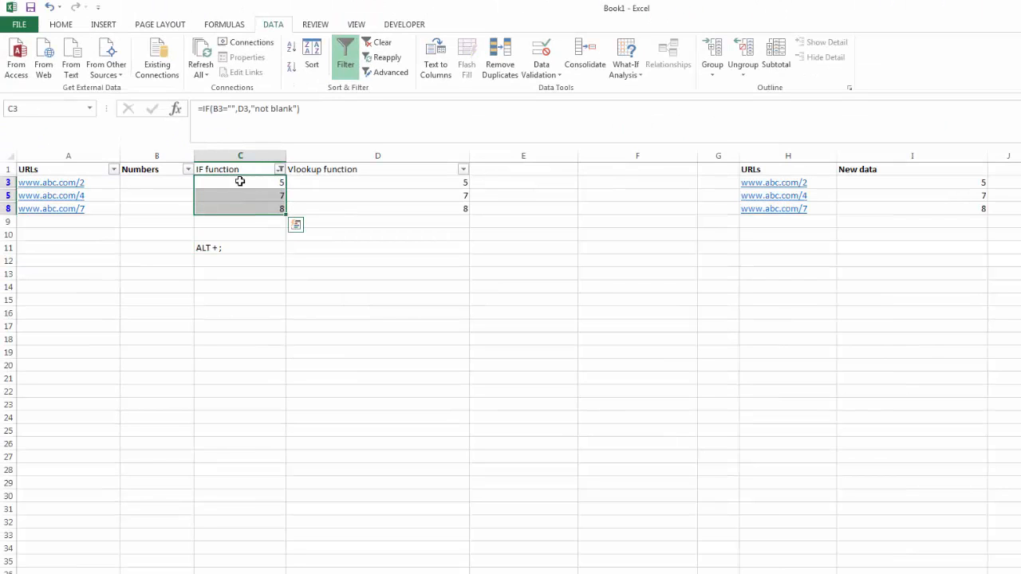
{"action": "left_click_drag", "start_coordinate": [159, 183], "coordinate": [160, 203]}
{"action": "left_click", "coordinate": [162, 181]}
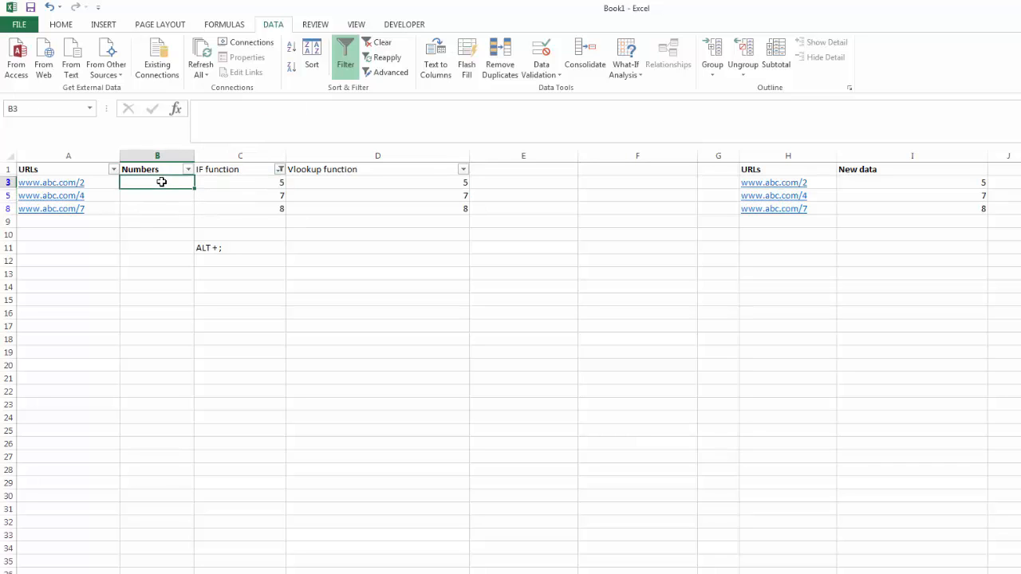
{"action": "left_click", "coordinate": [159, 196]}
{"action": "left_click", "coordinate": [160, 213]}
{"action": "left_click_drag", "start_coordinate": [159, 182], "coordinate": [159, 203]}
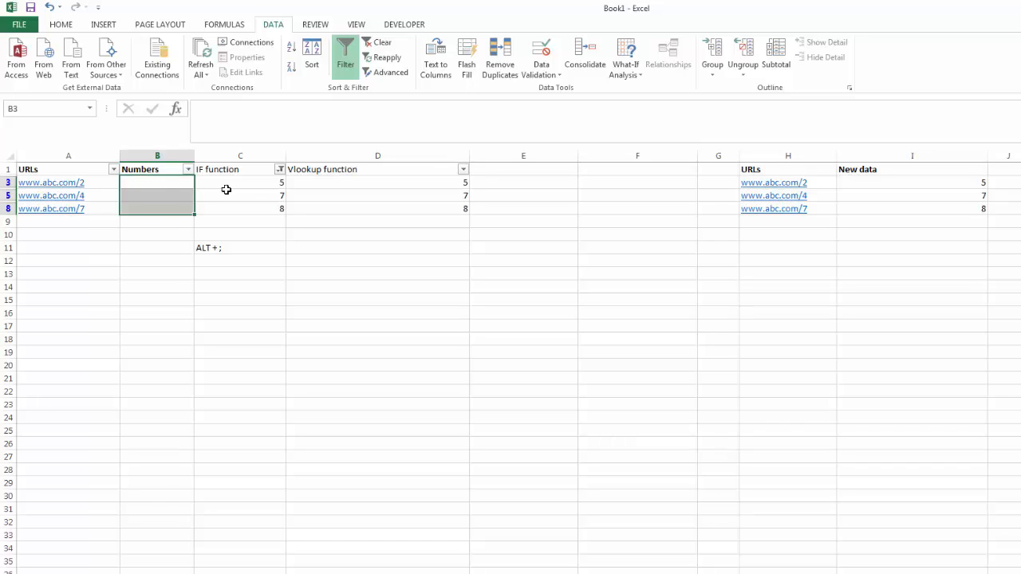
{"action": "key", "text": "alt+semicolon"}
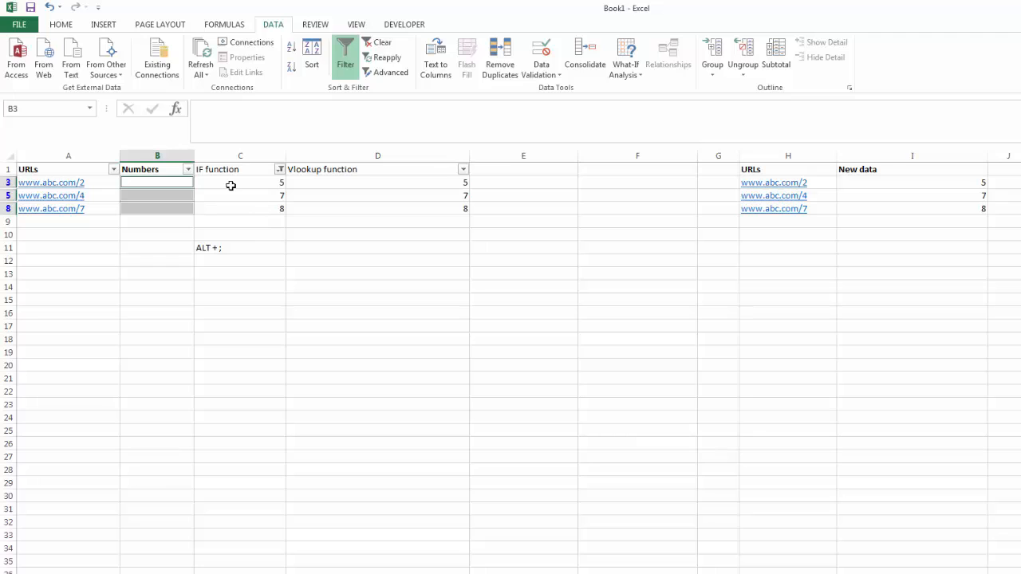
- Try to enter =C3 across the visible Numbers cells in B3:B8, and remove the formulas again
{"action": "type", "text": "="}
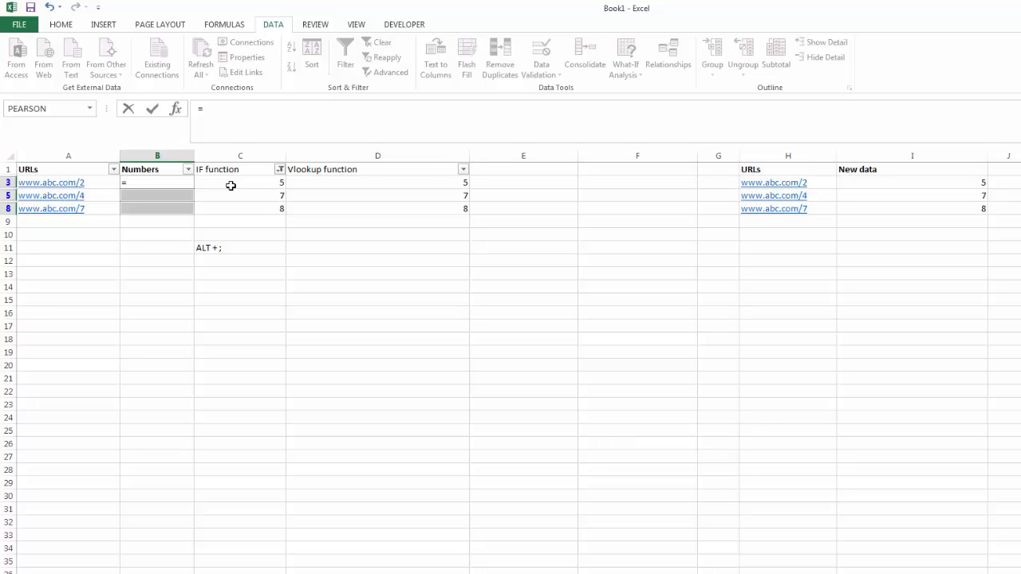
{"action": "left_click", "coordinate": [231, 185]}
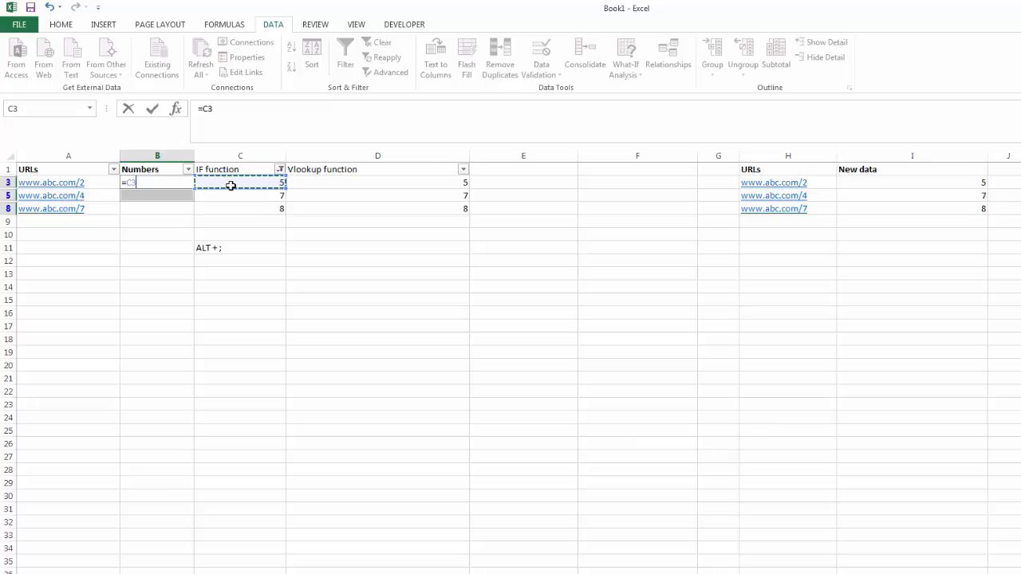
{"action": "key", "text": "Return"}
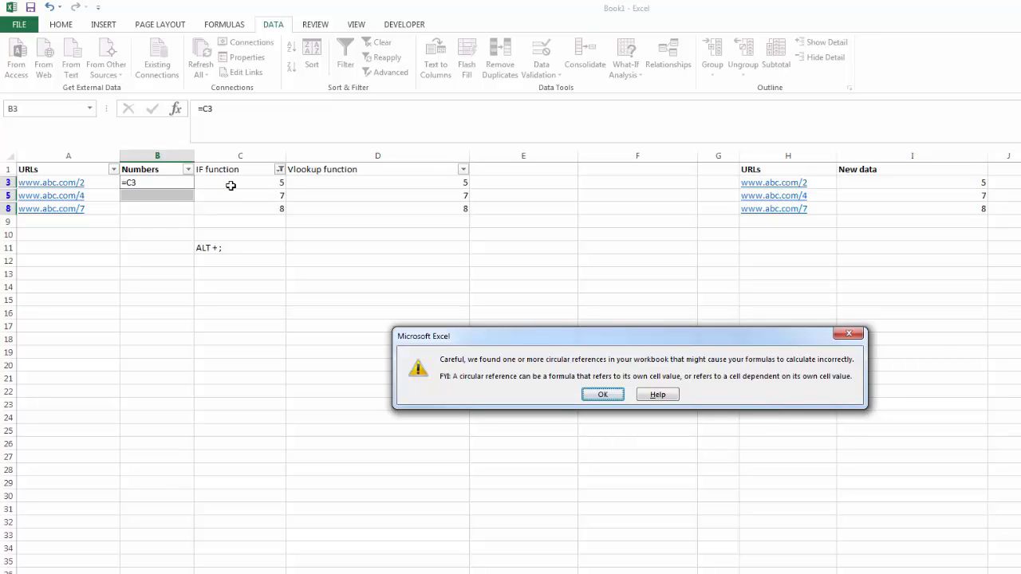
{"action": "key", "text": "Return"}
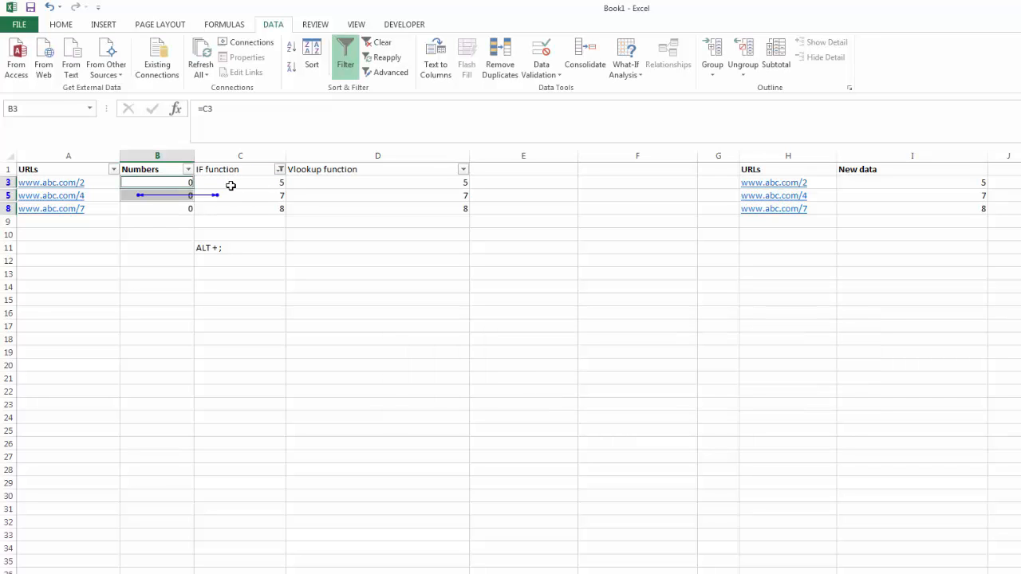
{"action": "key", "text": "Delete"}
{"action": "left_click", "coordinate": [310, 262]}
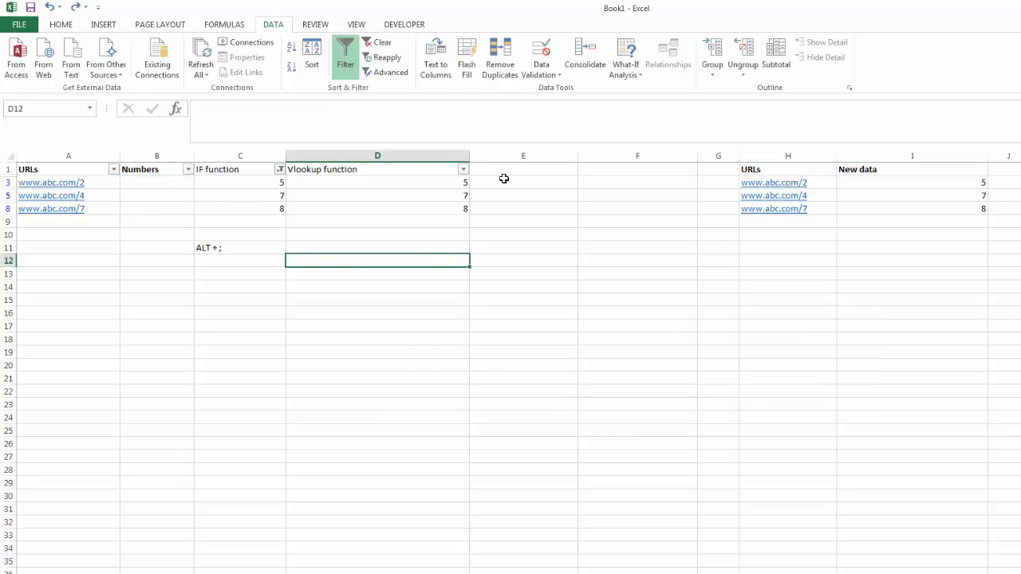
- Clear the filter on the IF function column and copy the Vlookup function results in D2:D8
{"action": "left_click_drag", "start_coordinate": [438, 179], "coordinate": [444, 210]}
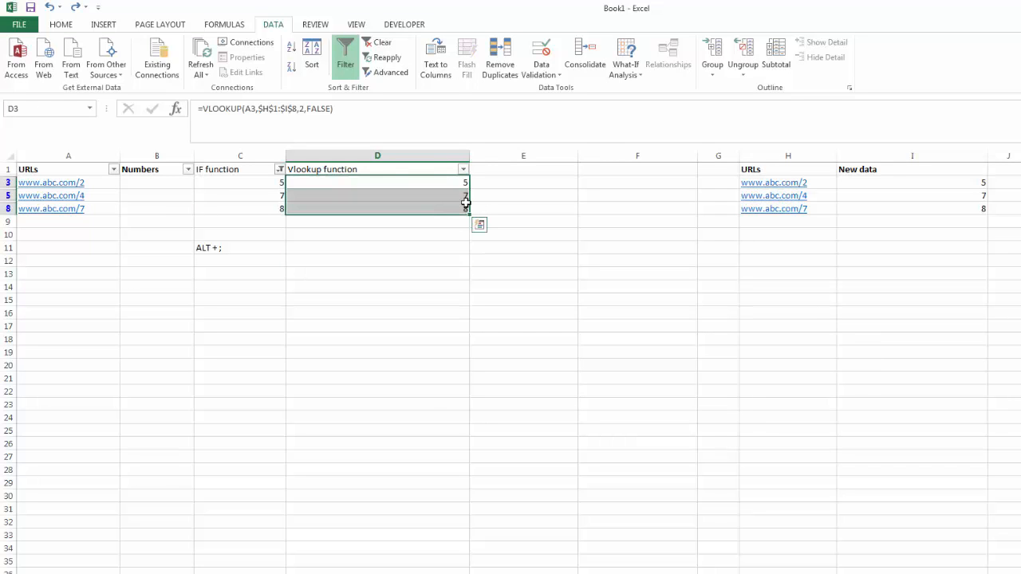
{"action": "key", "text": "ctrl+q"}
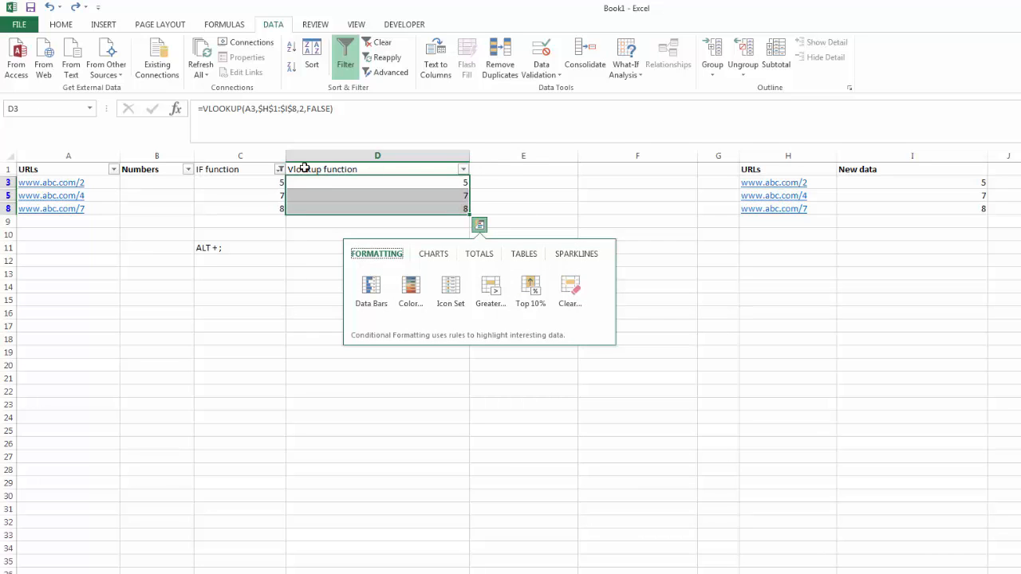
{"action": "left_click", "coordinate": [280, 169]}
{"action": "left_click", "coordinate": [257, 232]}
{"action": "left_click_drag", "start_coordinate": [419, 182], "coordinate": [420, 262]}
{"action": "key", "text": "ctrl+c"}
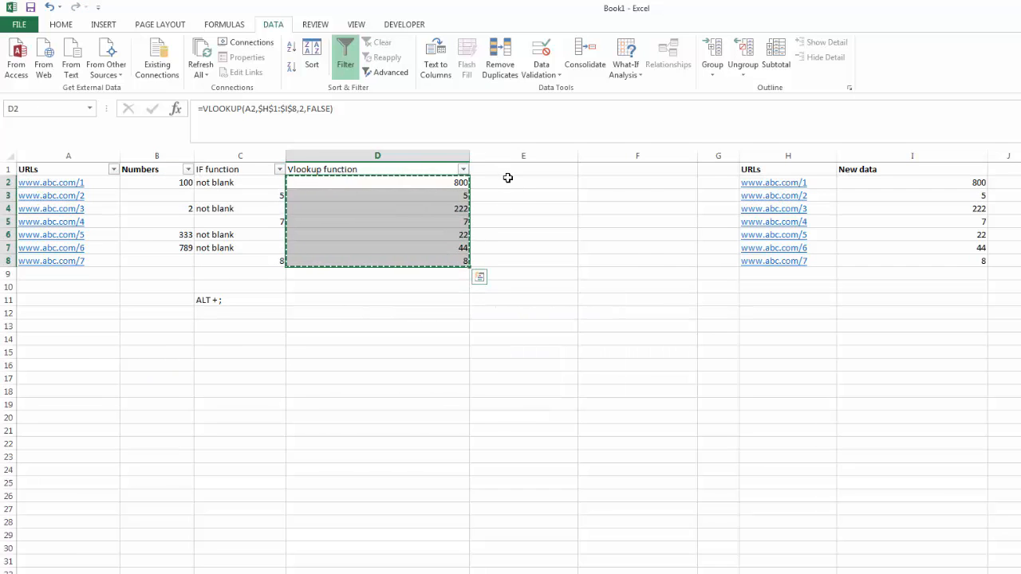
- Try to replace the IF formulas in C2:C8 with their values, and undo the paste
{"action": "left_click_drag", "start_coordinate": [252, 182], "coordinate": [255, 263]}
{"action": "key", "text": "ctrl+v"}
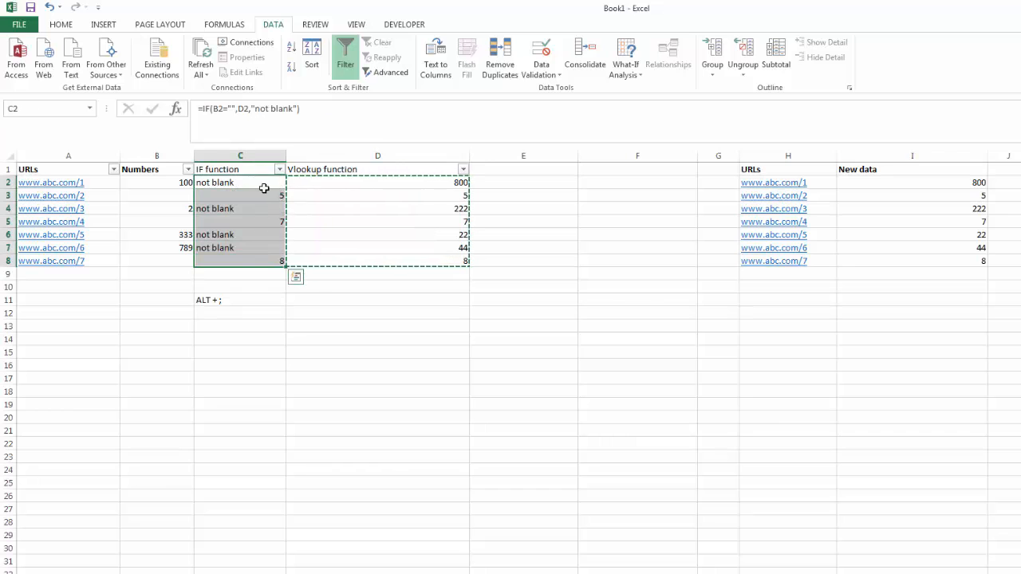
{"action": "right_click", "coordinate": [266, 188]}
{"action": "key", "text": "Down"}
{"action": "key", "text": "Return"}
{"action": "right_click", "coordinate": [258, 187]}
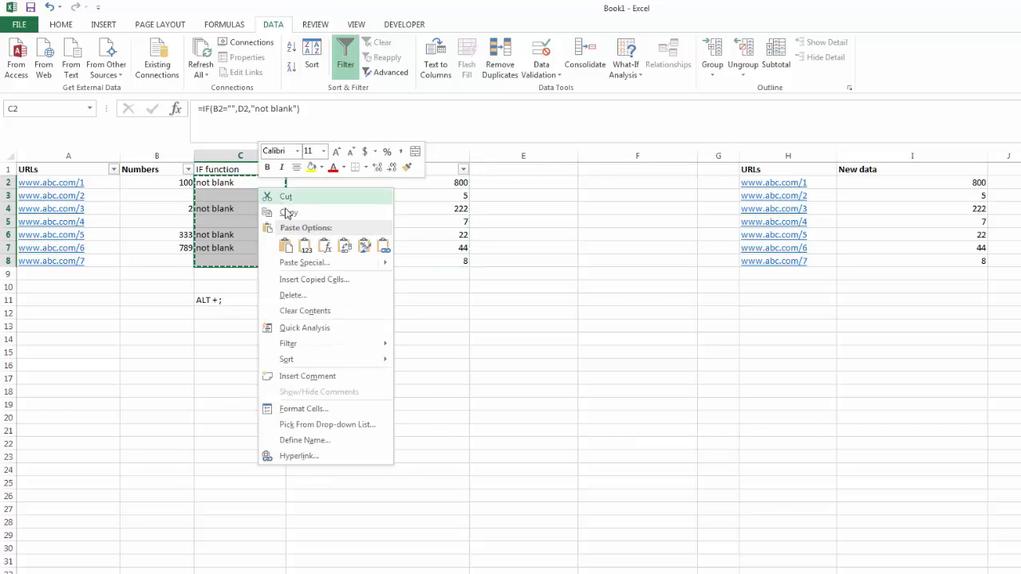
{"action": "left_click", "coordinate": [296, 243]}
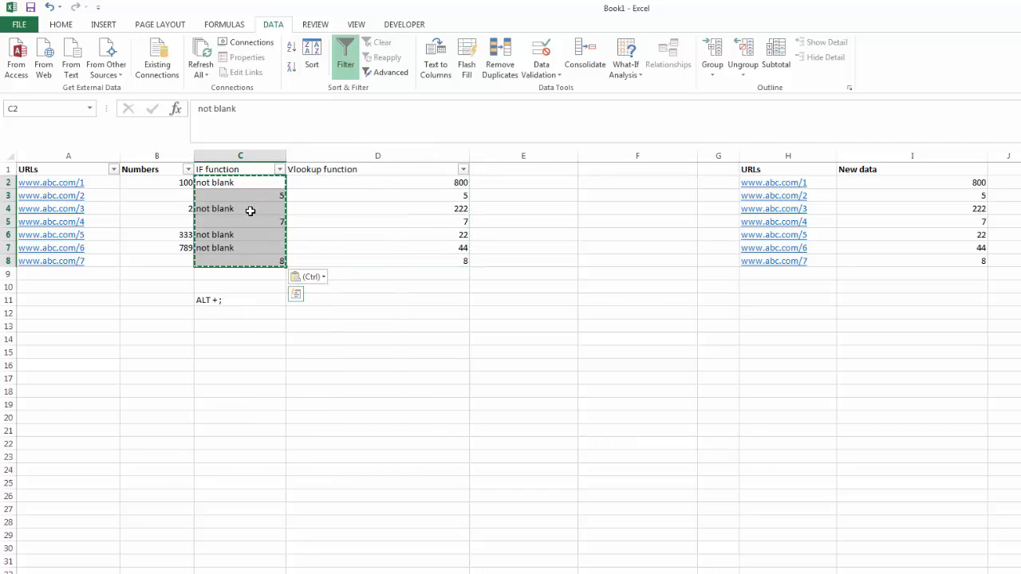
{"action": "key", "text": "ctrl+z"}
- Copy the Vlookup function results in D2:D8 and paste them as values into column E from E2
{"action": "left_click_drag", "start_coordinate": [457, 182], "coordinate": [456, 264]}
{"action": "key", "text": "ctrl+c"}
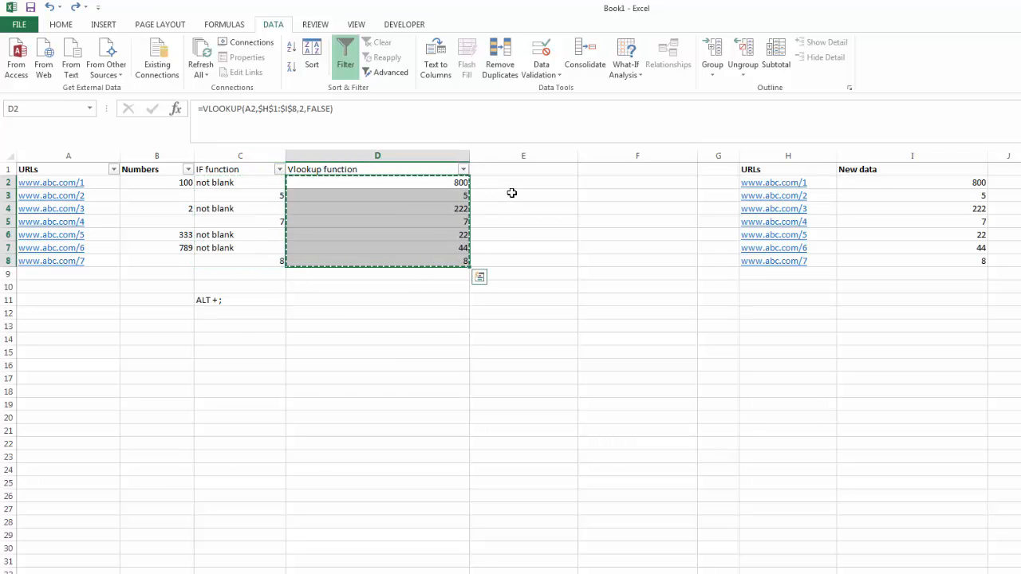
{"action": "left_click", "coordinate": [511, 184]}
{"action": "key", "text": "ctrl+v"}
{"action": "right_click", "coordinate": [512, 188]}
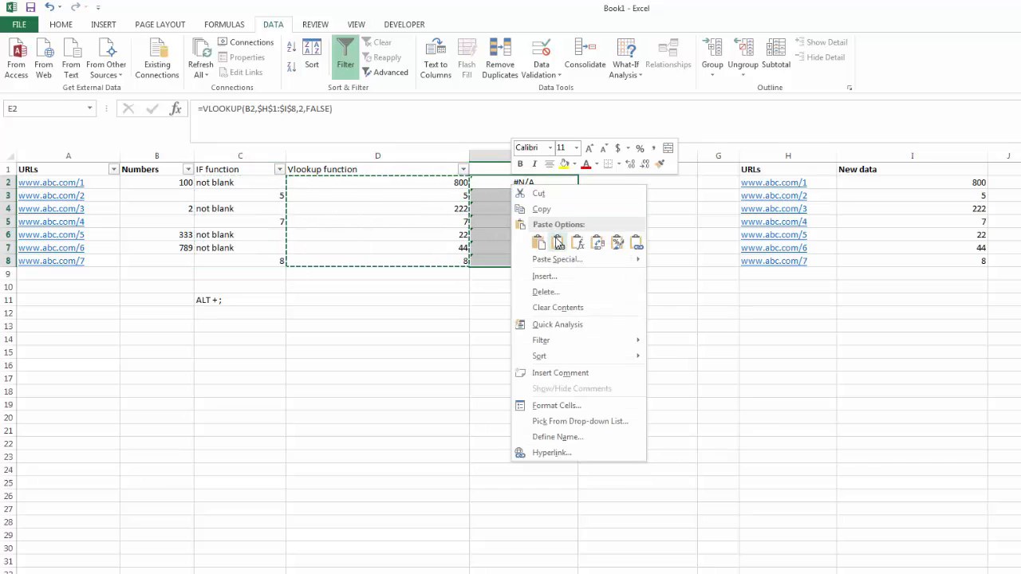
{"action": "left_click", "coordinate": [559, 241]}
{"action": "double_click", "coordinate": [543, 381]}
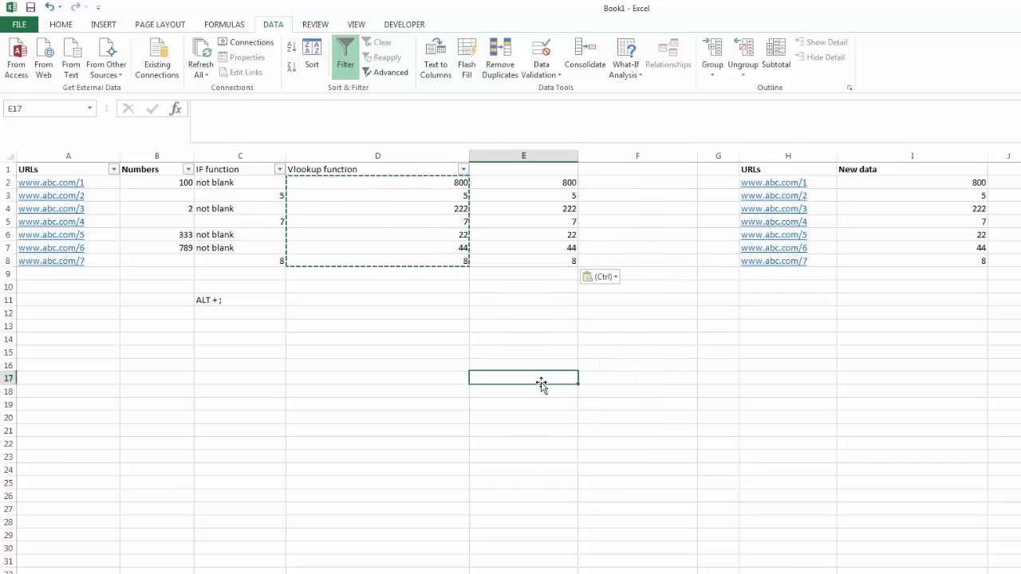
{"action": "left_click", "coordinate": [471, 365]}
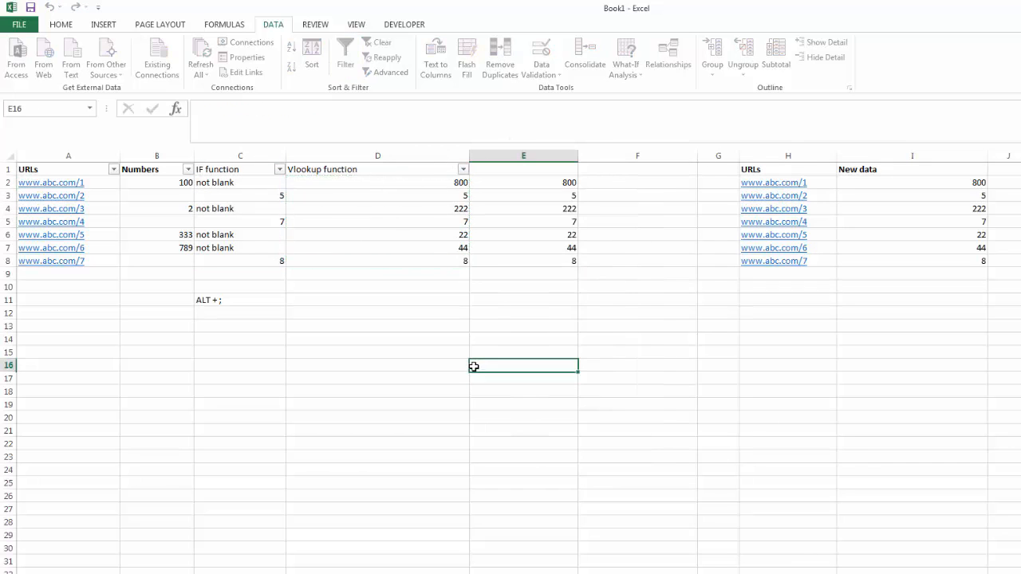
- Filter the IF function column to exclude "not blank" and select only the visible Numbers cells in B3:B8
{"action": "left_click", "coordinate": [279, 170]}
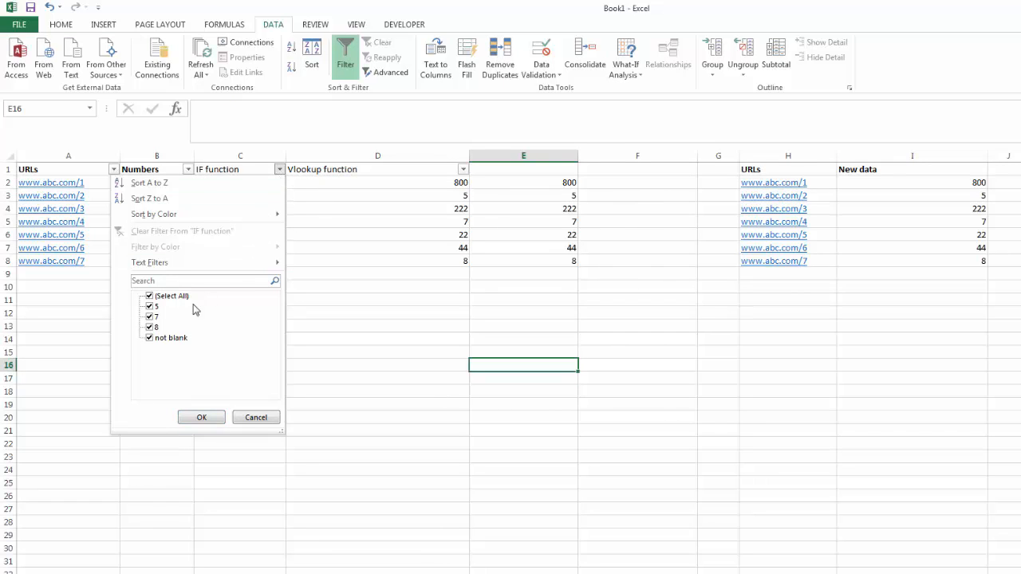
{"action": "left_click", "coordinate": [149, 338]}
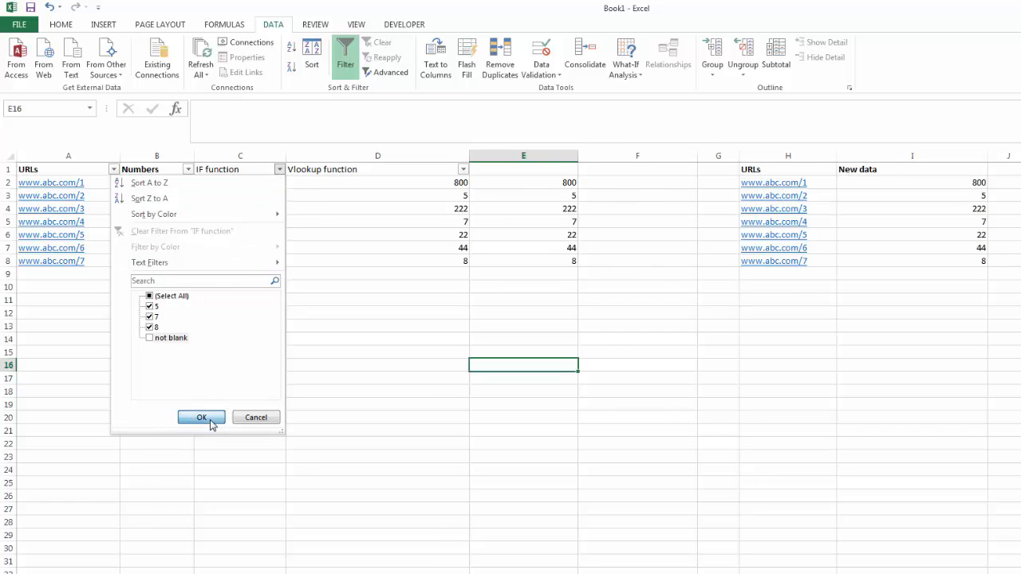
{"action": "left_click", "coordinate": [212, 421]}
{"action": "key", "text": "Left"}
{"action": "left_click_drag", "start_coordinate": [169, 185], "coordinate": [169, 206]}
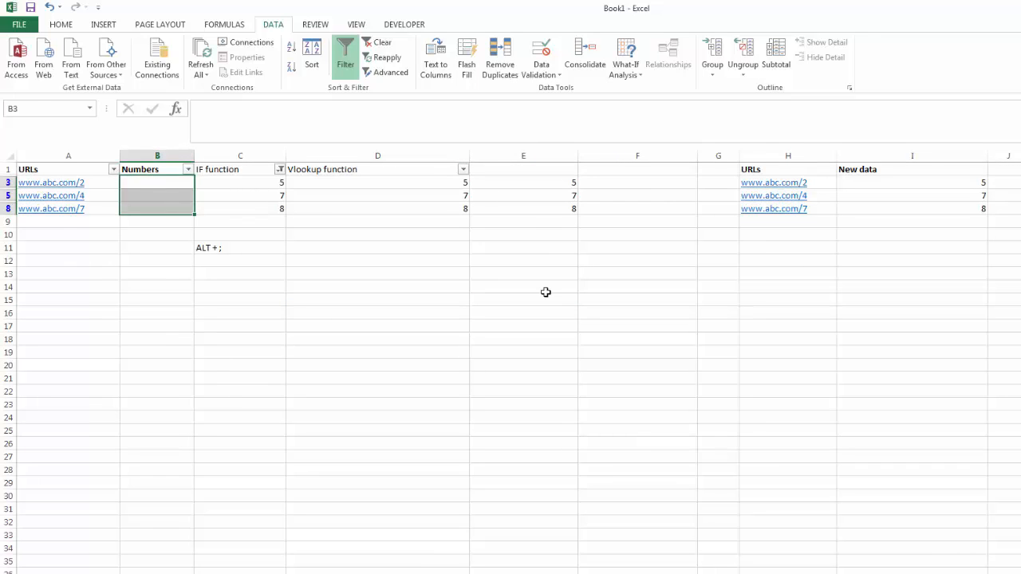
{"action": "key", "text": "alt+semicolon"}
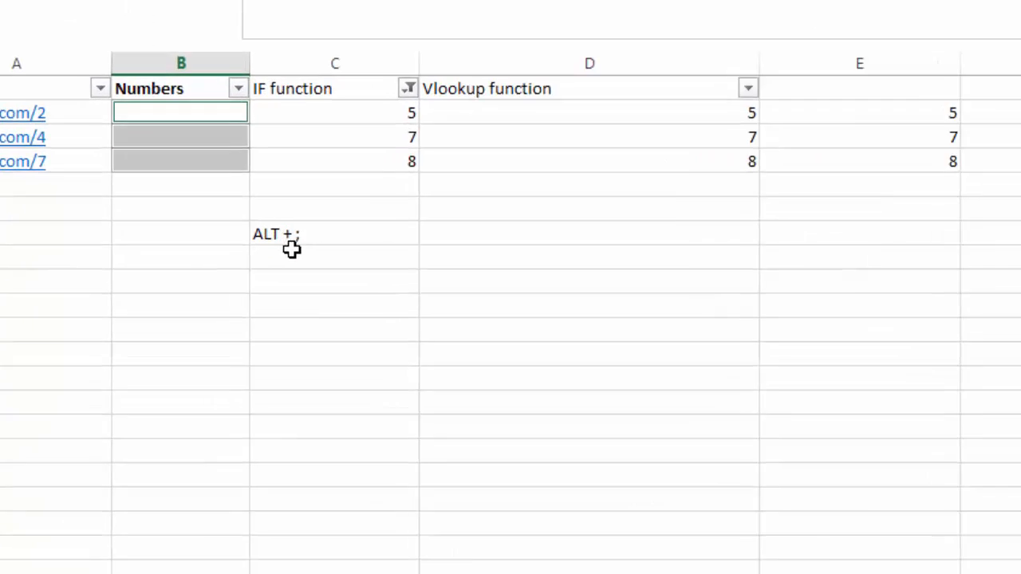
- Enter the note "CTL + enter" in cell C12, below the "ALT + ;" note
{"action": "left_click", "coordinate": [292, 250]}
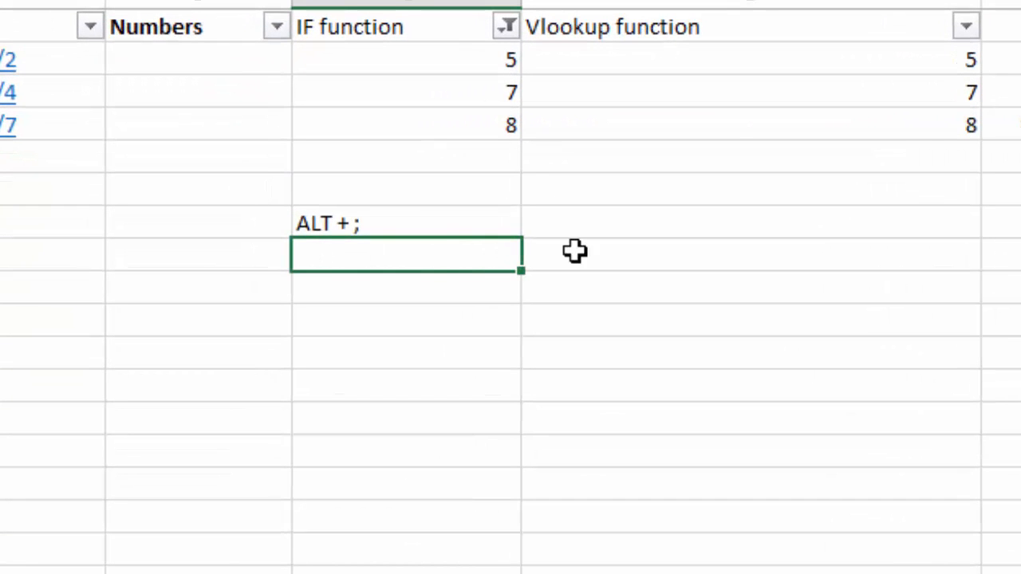
{"action": "type", "text": "CTL + enter"}
{"action": "left_click", "coordinate": [575, 251]}
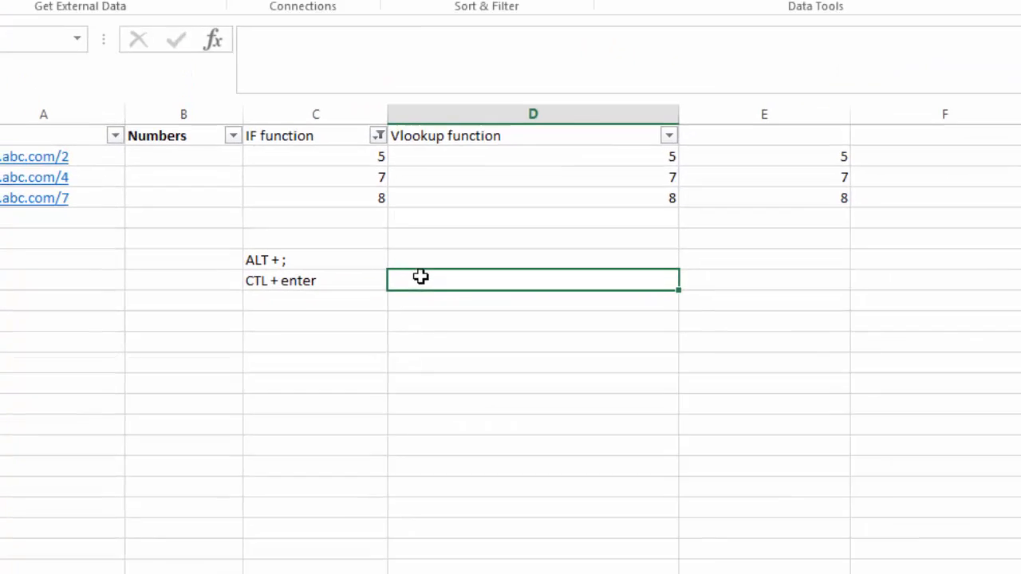
- Select only the visible Numbers cells in B3:B8 and fill them all at once with the formula =E3
{"action": "left_click_drag", "start_coordinate": [194, 159], "coordinate": [196, 193]}
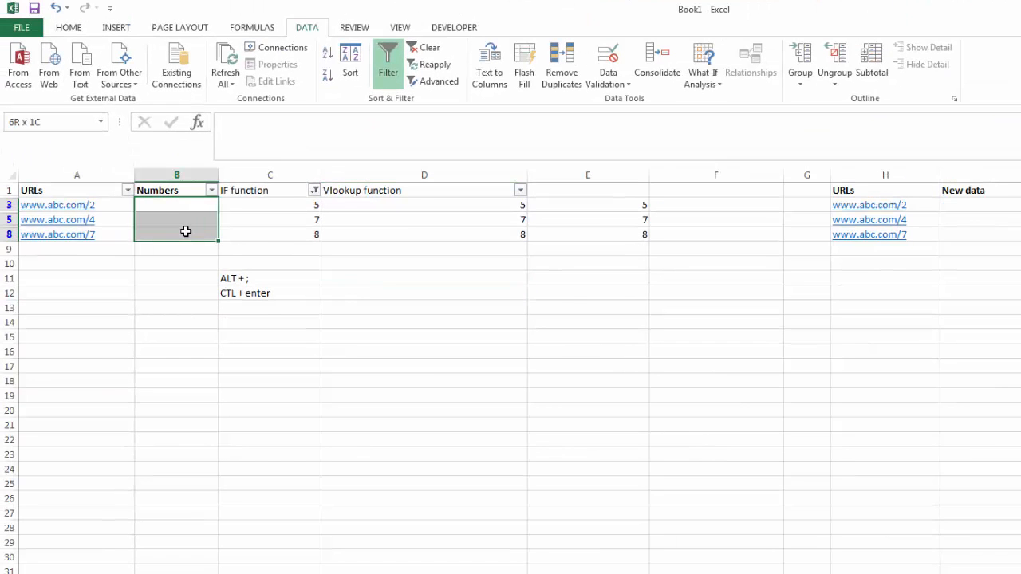
{"action": "left_click_drag", "start_coordinate": [185, 231], "coordinate": [185, 231]}
{"action": "key", "text": "alt+semicolon"}
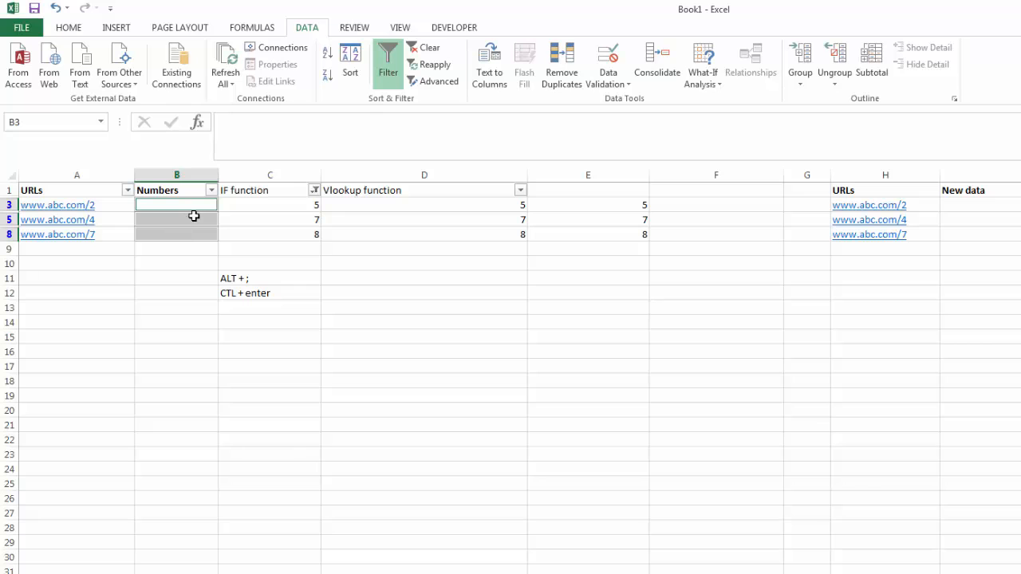
{"action": "type", "text": "="}
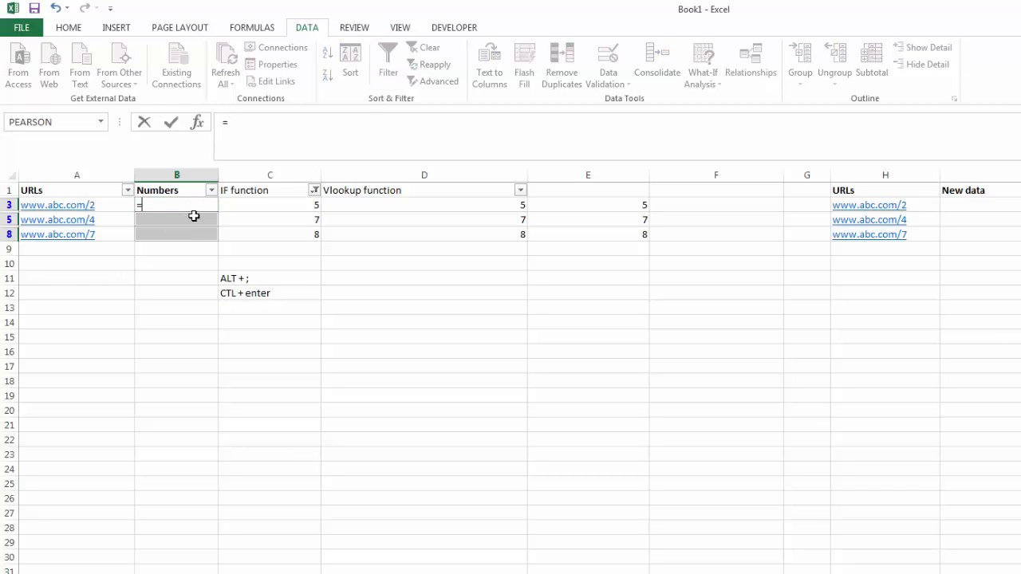
{"action": "left_click", "coordinate": [571, 208]}
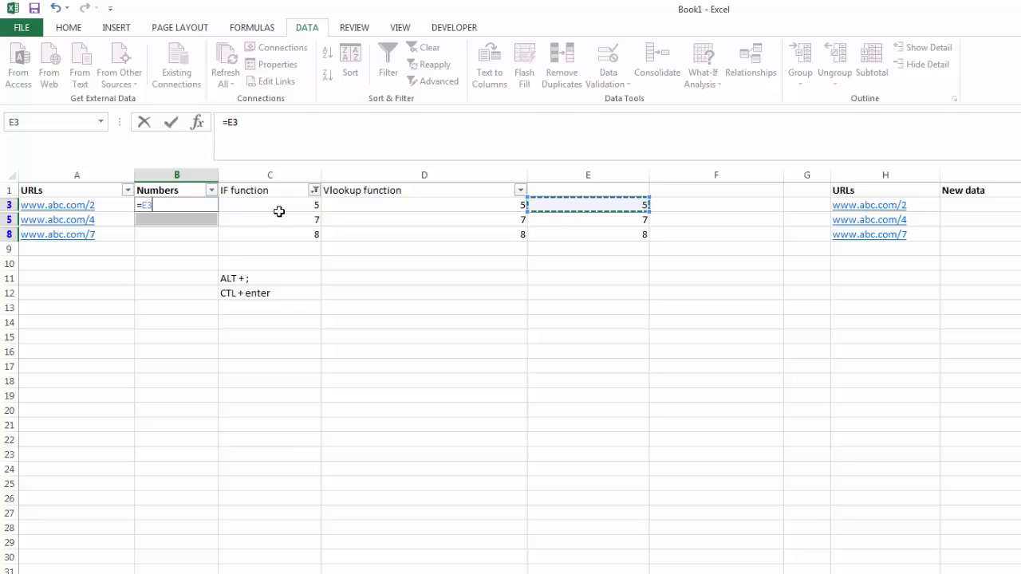
{"action": "key", "text": "ctrl+Return"}
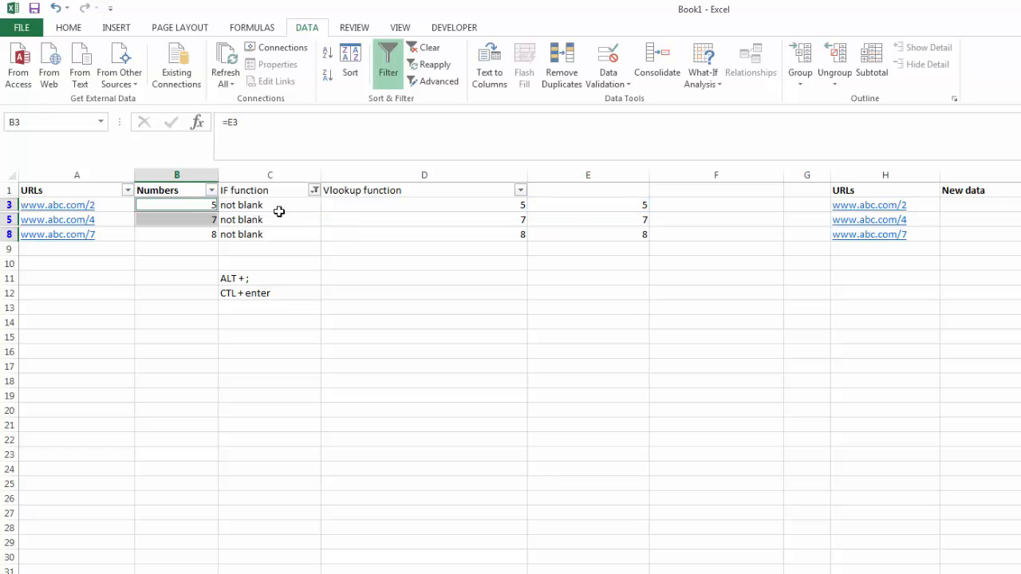
{"action": "left_click", "coordinate": [304, 333]}
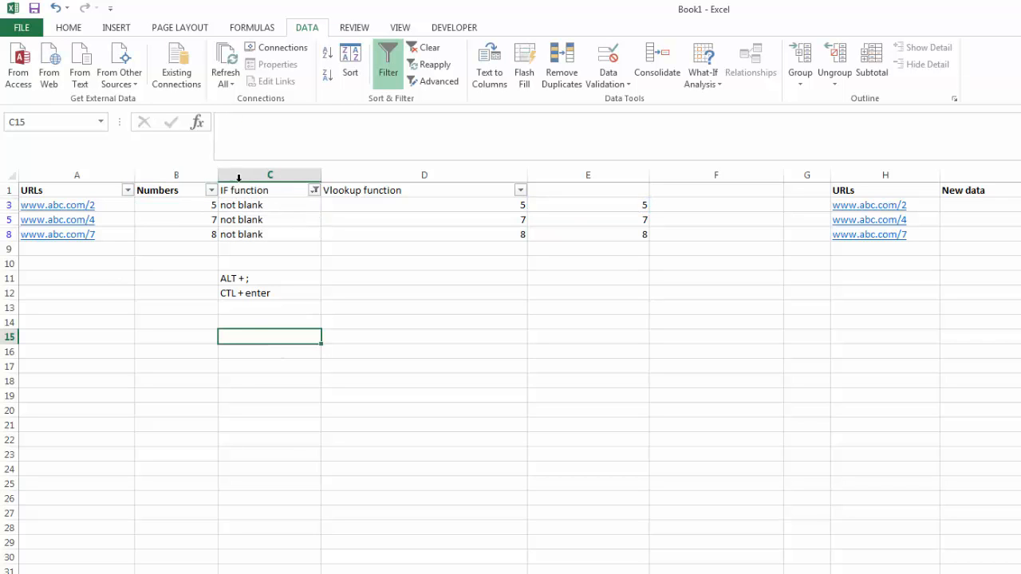
- Compare the filled Numbers cells with column E and clear the filter from the IF function column
{"action": "left_click_drag", "start_coordinate": [194, 206], "coordinate": [194, 233]}
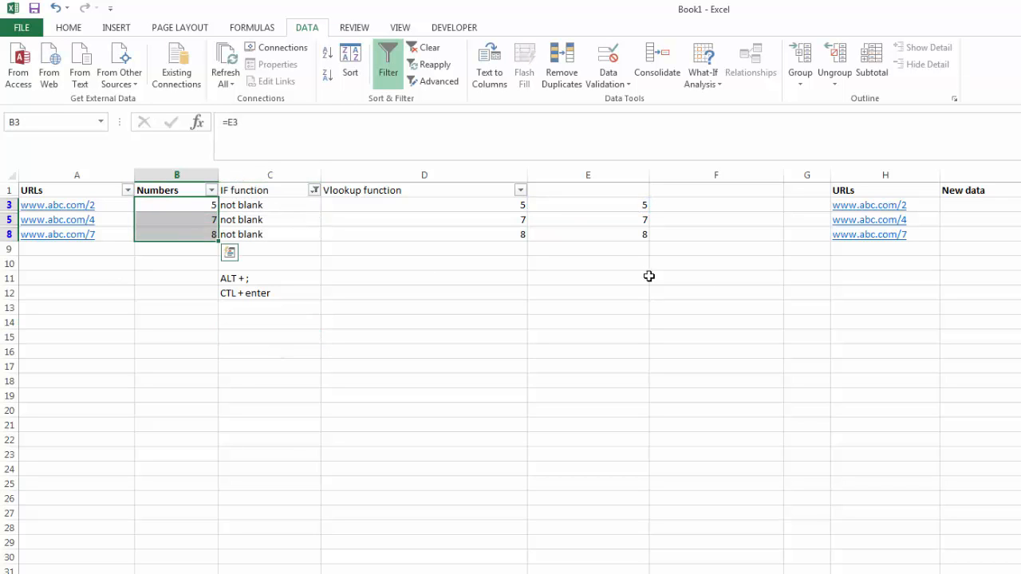
{"action": "left_click_drag", "start_coordinate": [634, 205], "coordinate": [631, 234]}
{"action": "left_click", "coordinate": [581, 322]}
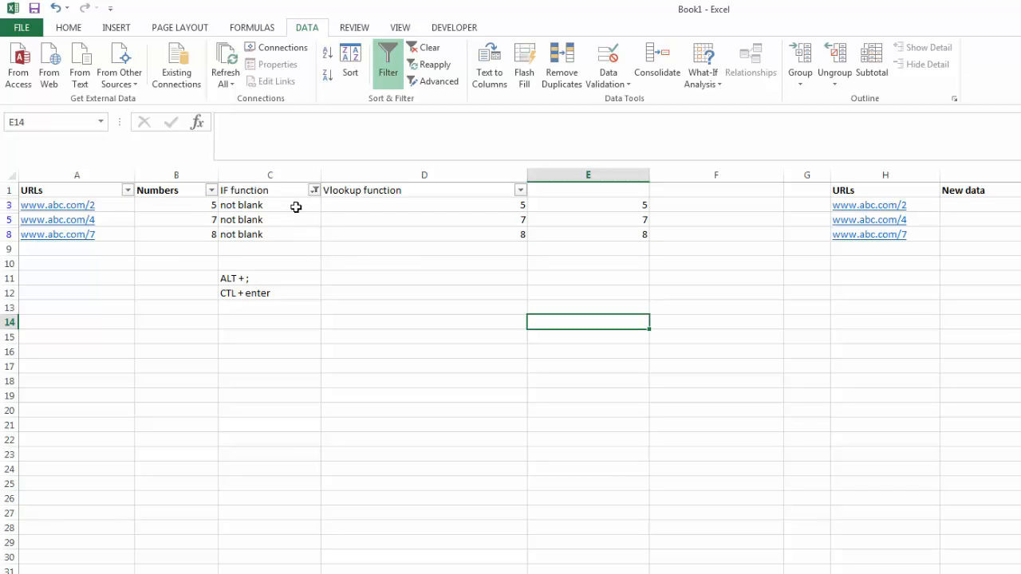
{"action": "left_click", "coordinate": [315, 192]}
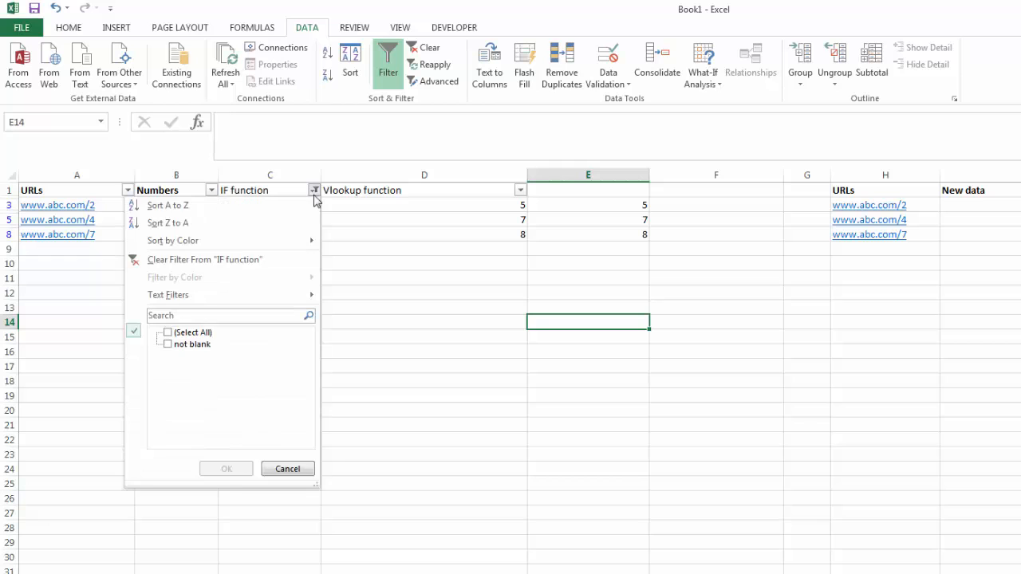
{"action": "left_click", "coordinate": [226, 260]}
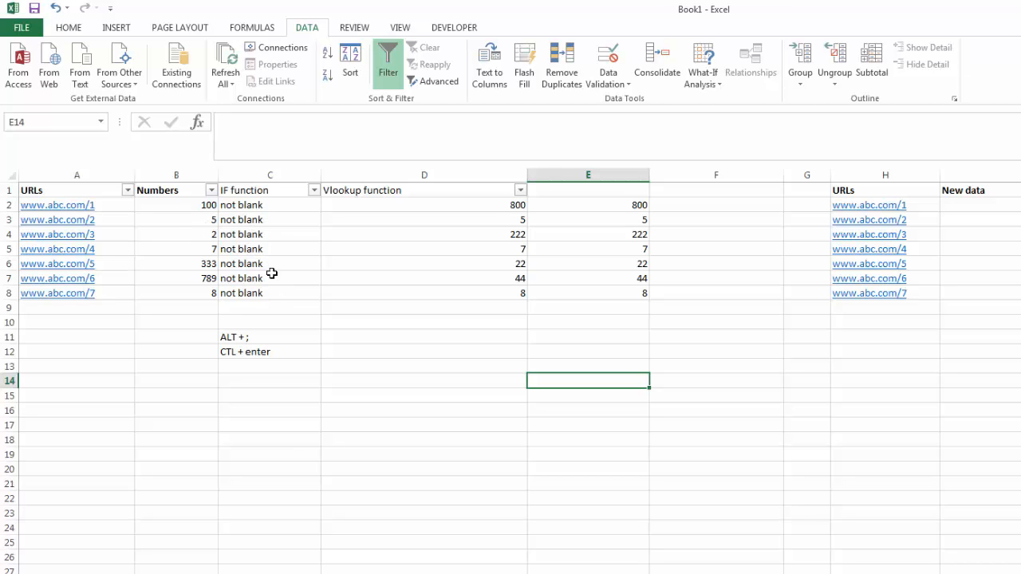
{"action": "left_click", "coordinate": [371, 320]}
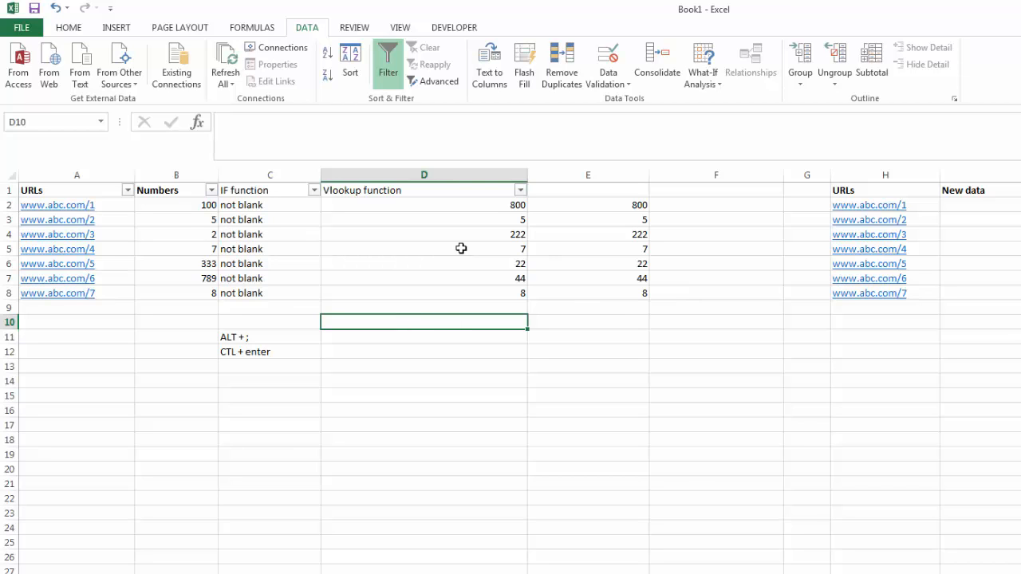
- Examine the filled Numbers cells B3:B5 and B8, the IF formula in C2 and the VLOOKUP formula in D2
{"action": "left_click_drag", "start_coordinate": [194, 221], "coordinate": [191, 249]}
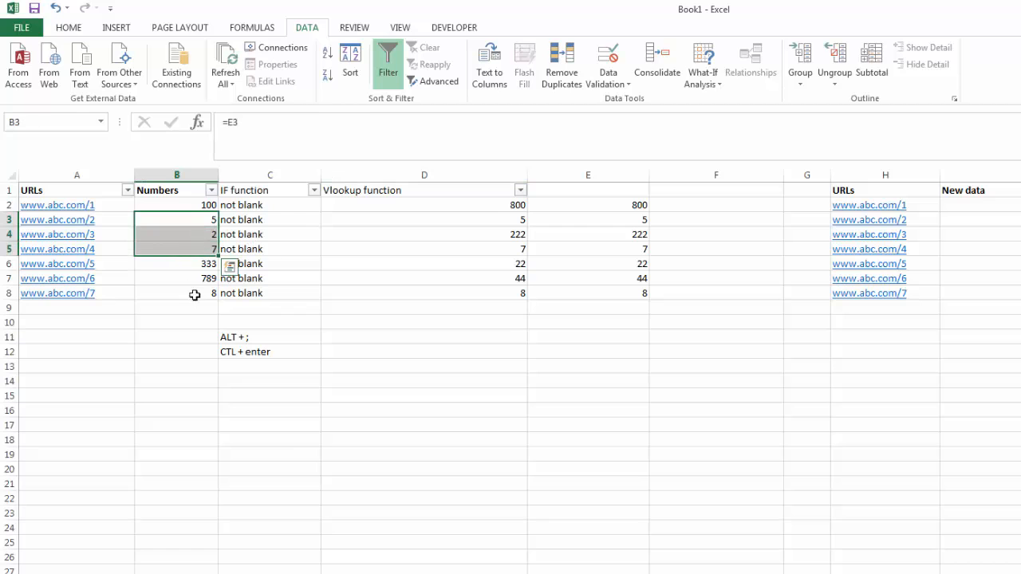
{"action": "left_click", "coordinate": [195, 291]}
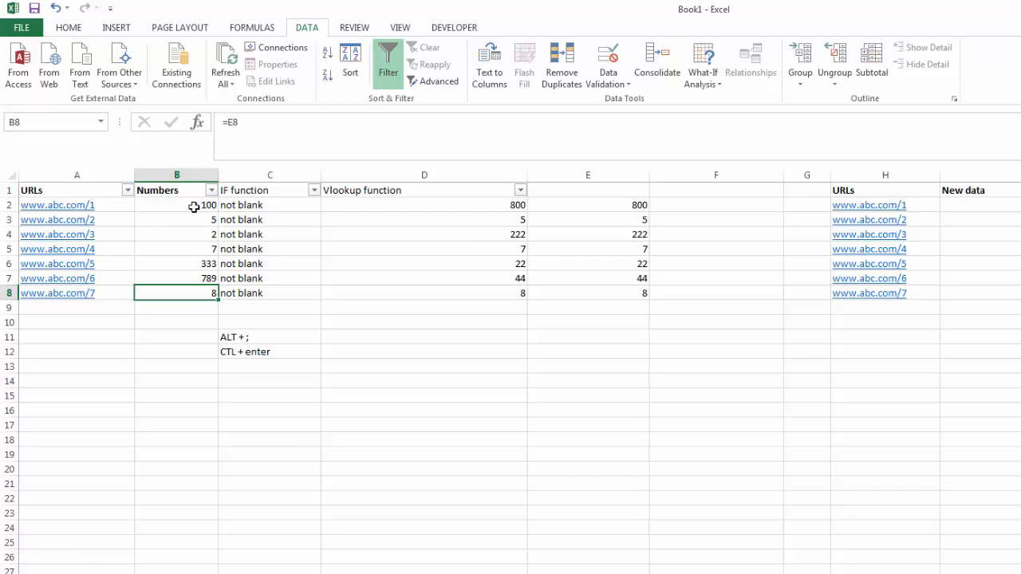
{"action": "left_click", "coordinate": [268, 209]}
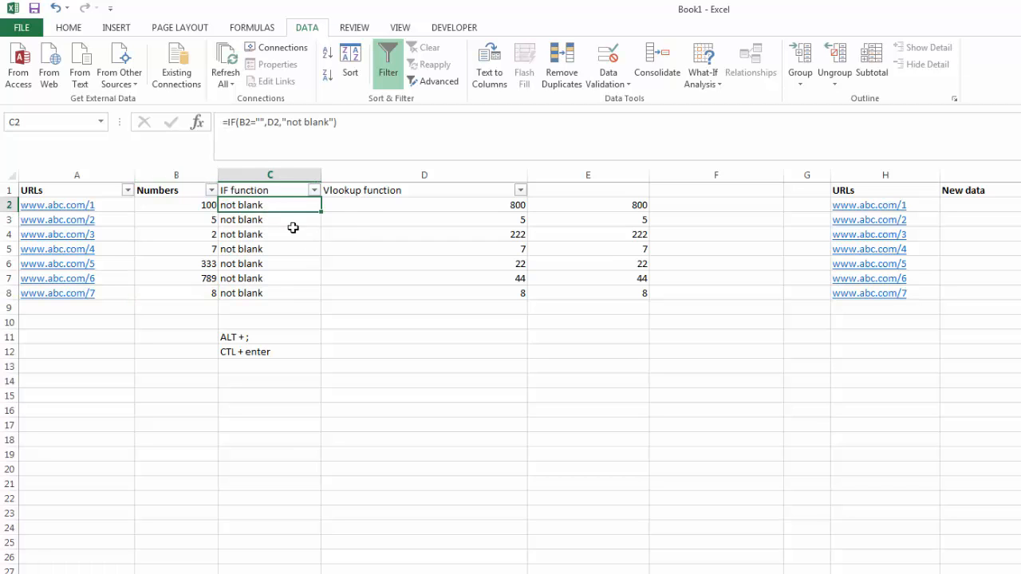
{"action": "left_click", "coordinate": [357, 205]}
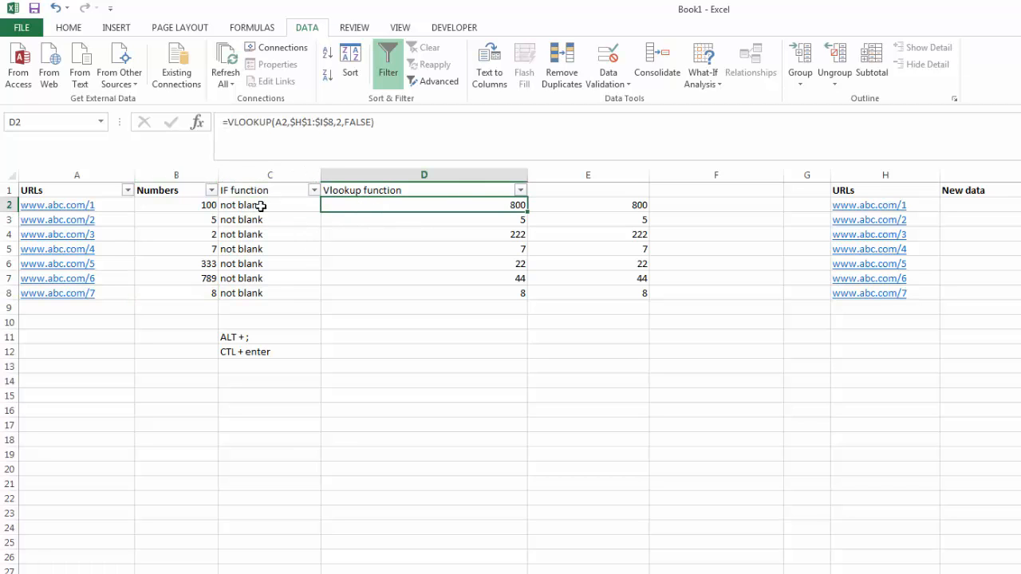